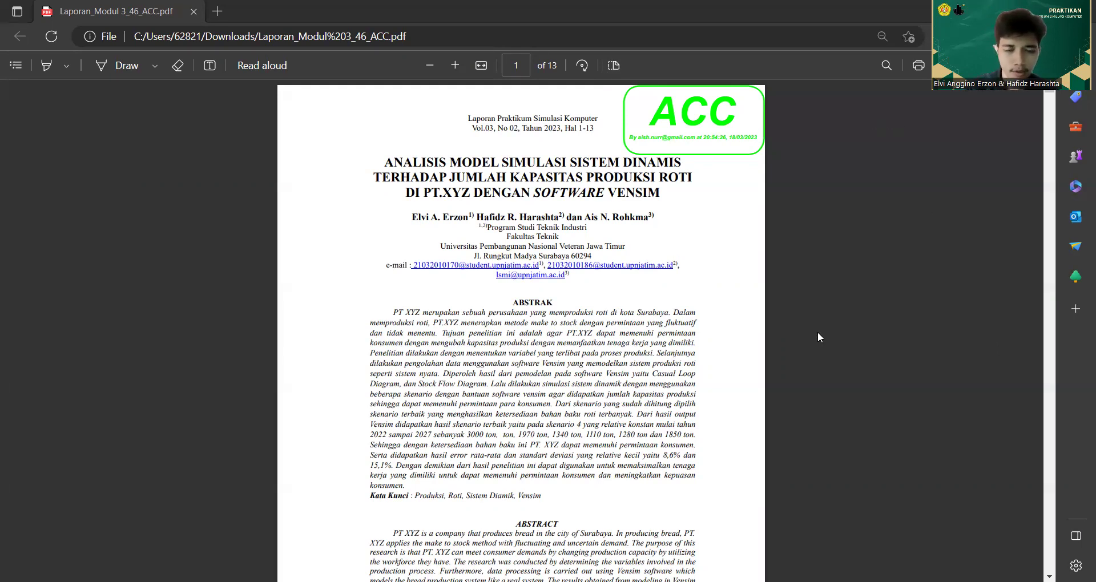
Read the Indonesian and English abstracts with their keywords on page 1 of the bread production simulation report.
scroll(820, 337, down, 2)
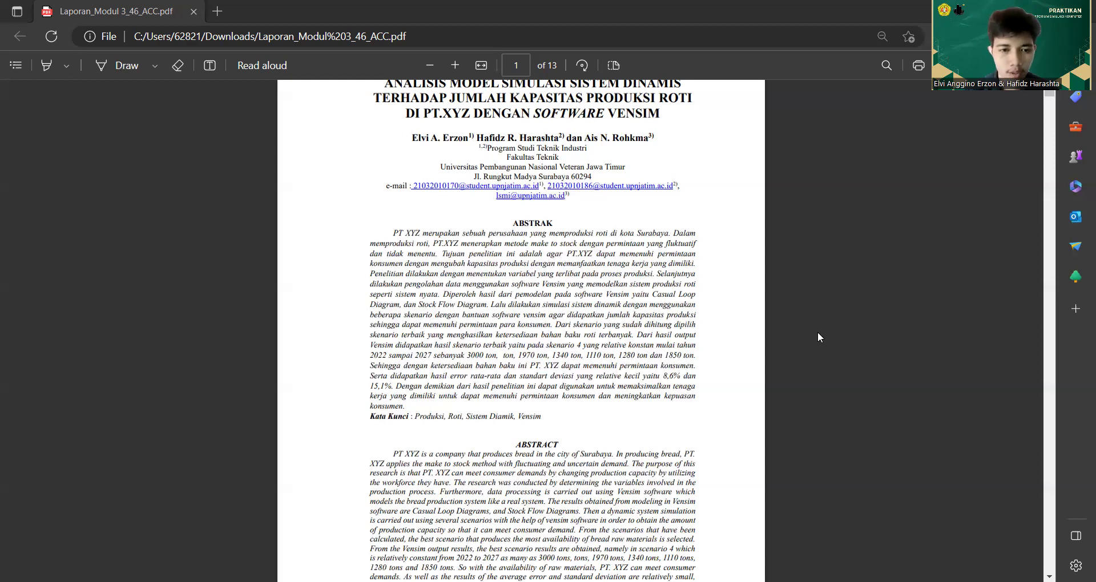
scroll(819, 337, down, 3)
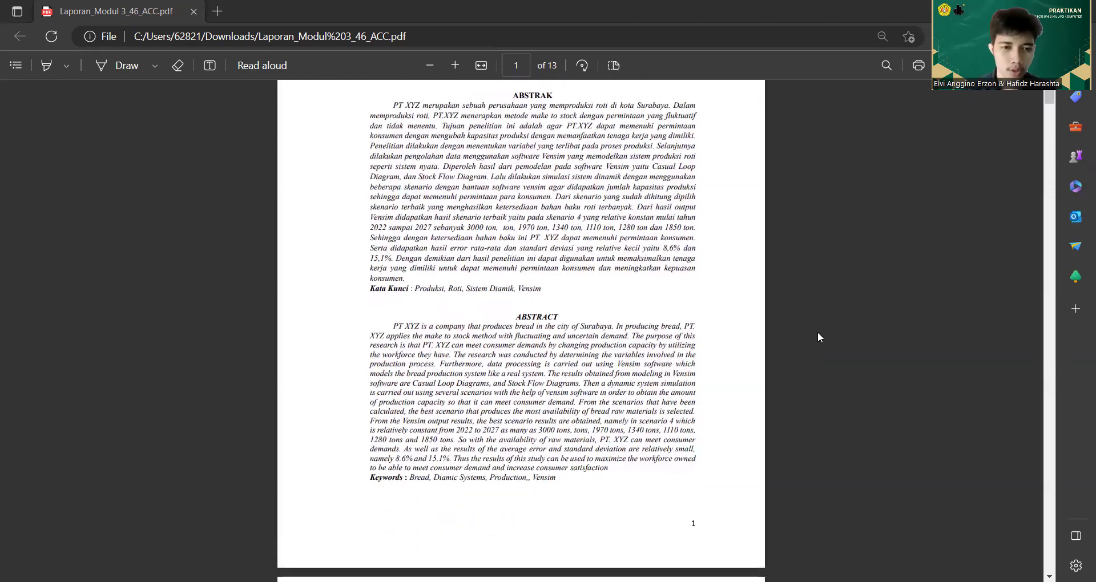
scroll(819, 337, down, 1)
scroll(819, 336, down, 1)
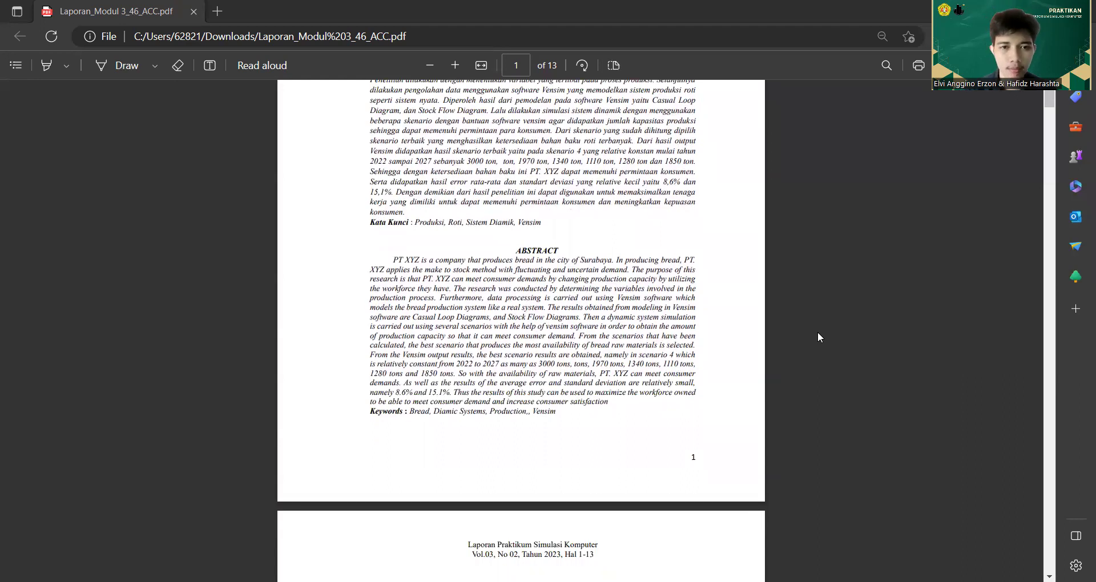
scroll(819, 337, down, 3)
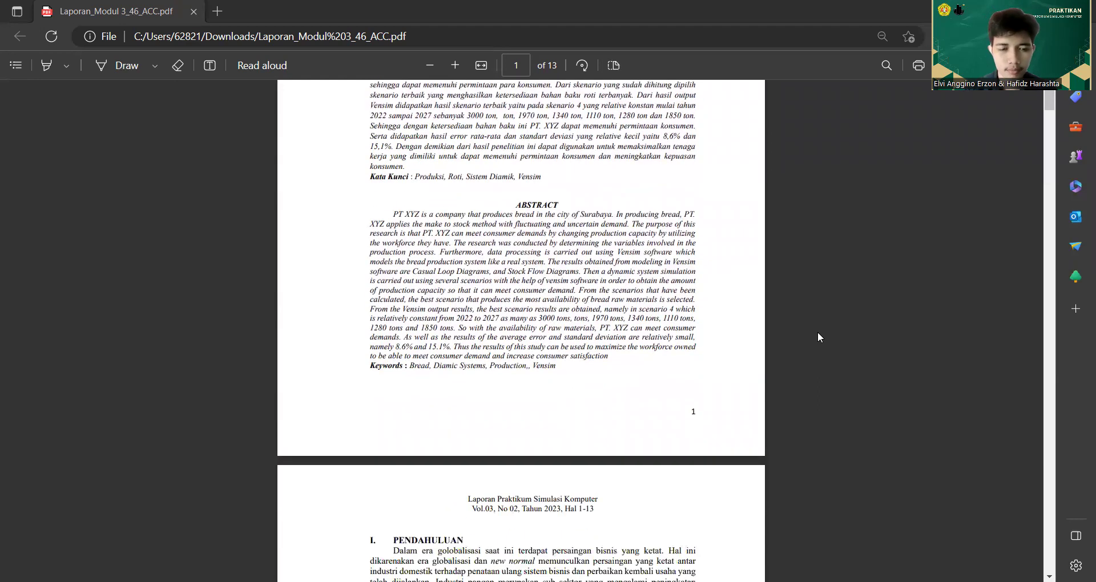
Read through the Pendahuluan section on pages 2 and 3, covering bread production, system dynamics, Vensim and the research purpose.
scroll(819, 337, down, 5)
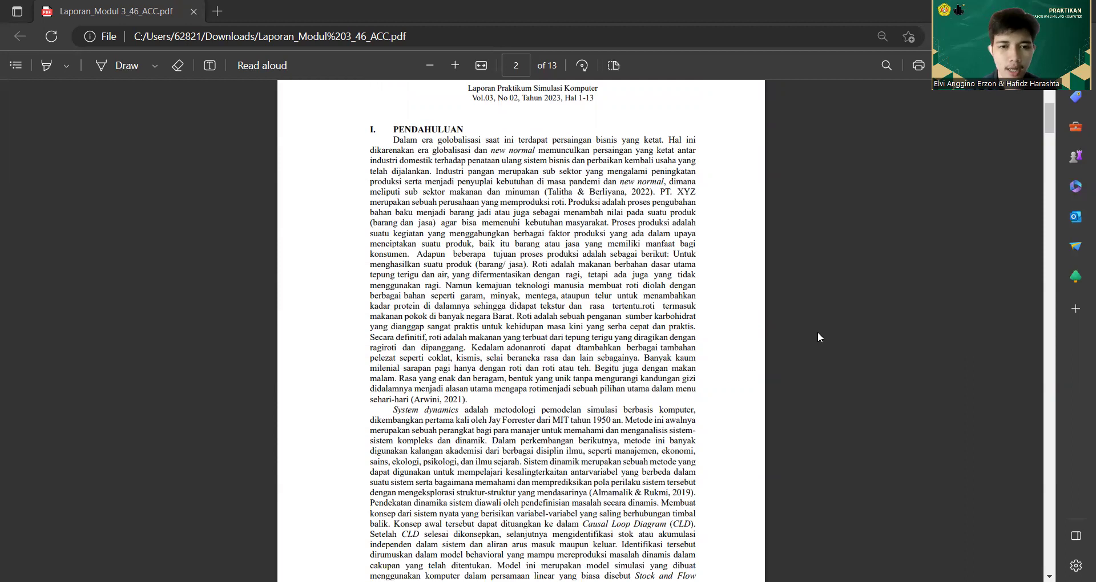
scroll(818, 337, down, 1)
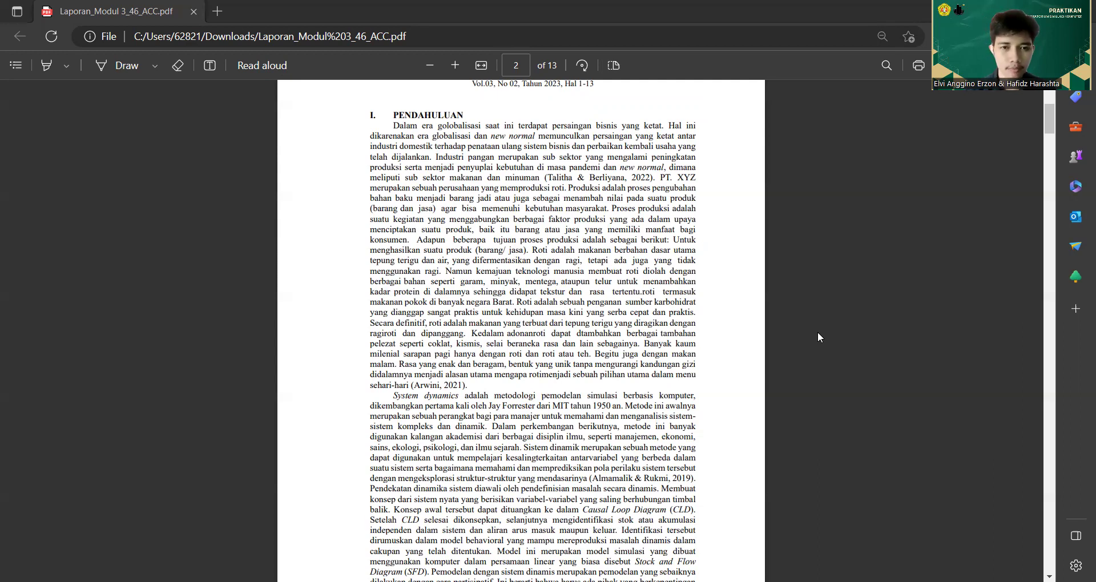
scroll(818, 337, down, 1)
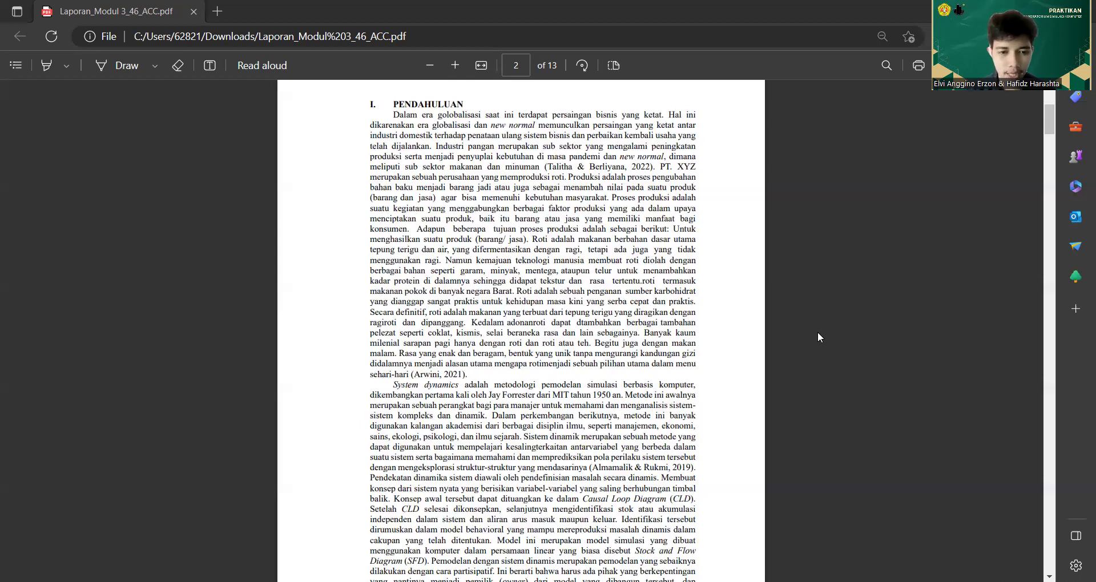
scroll(818, 333, down, 1)
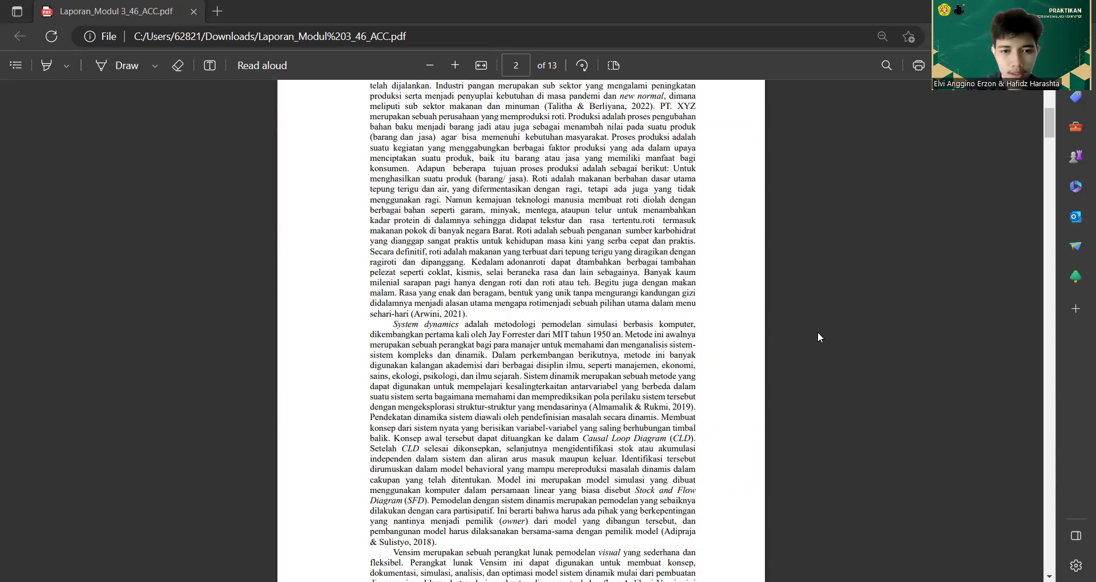
scroll(817, 333, down, 1)
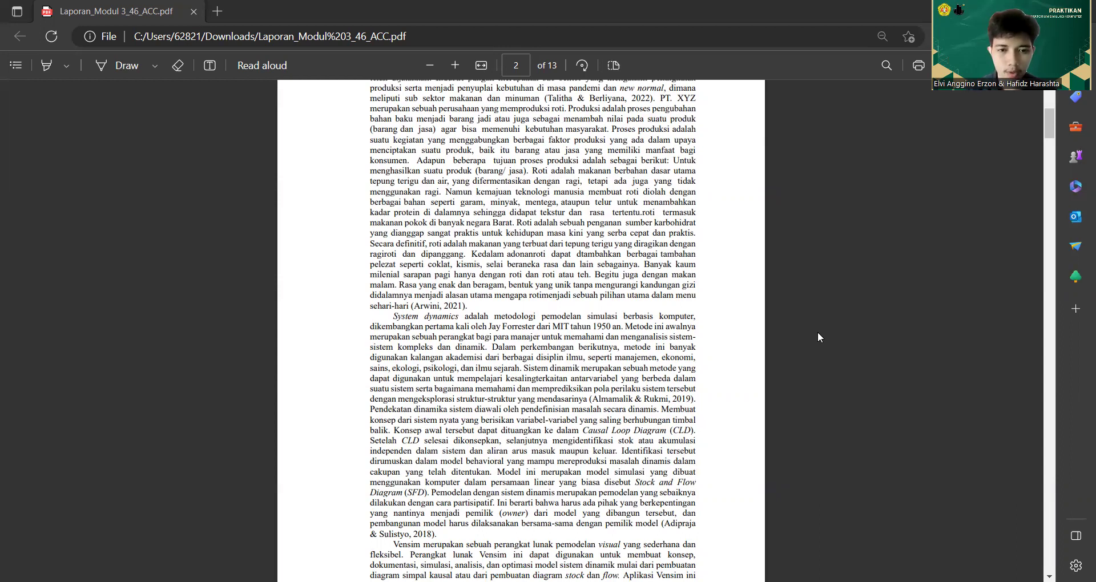
scroll(818, 333, down, 2)
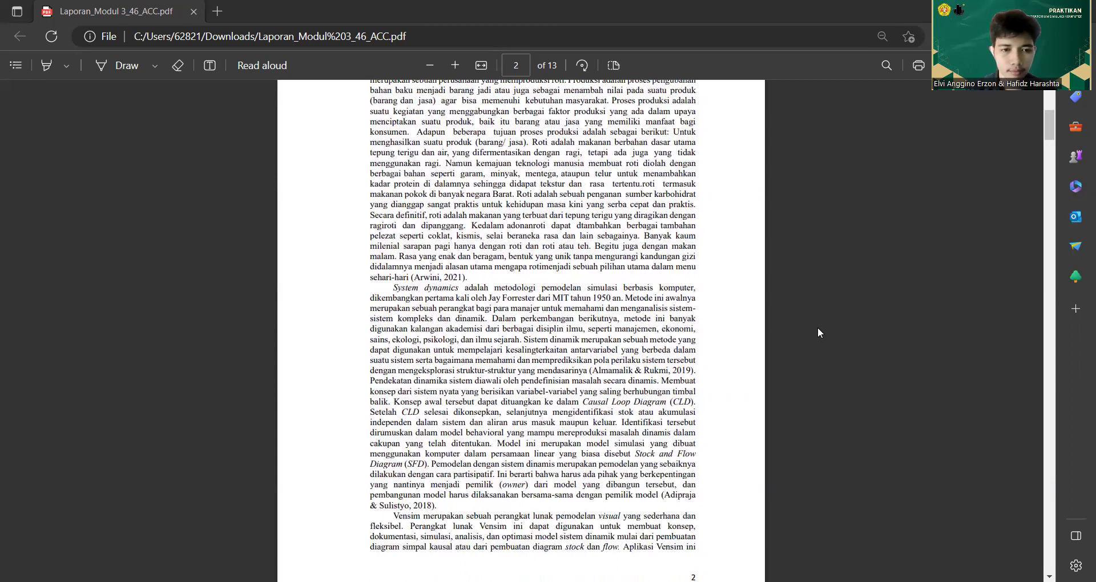
scroll(818, 330, down, 5)
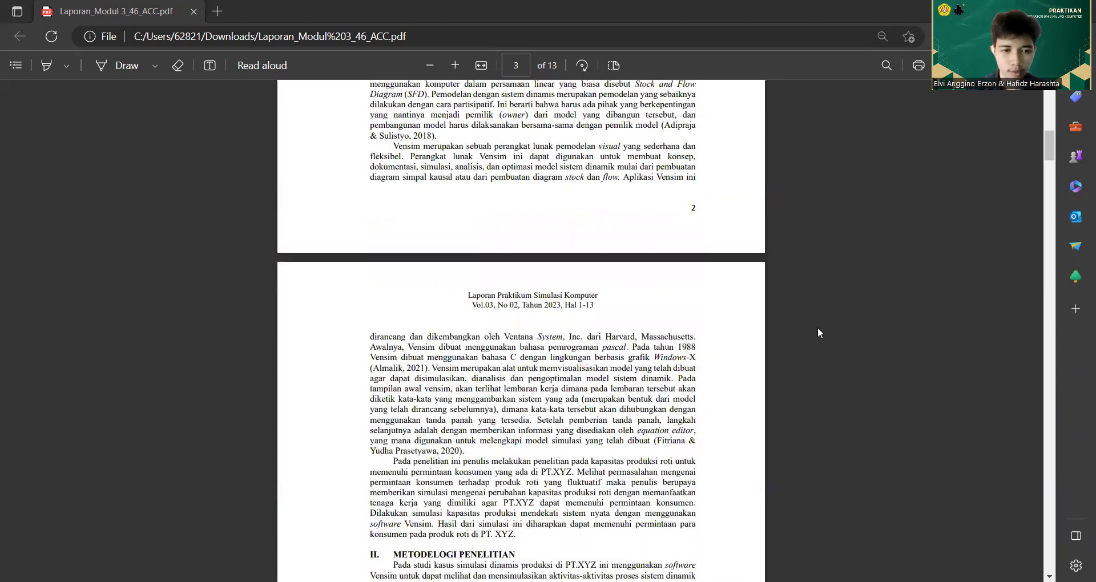
scroll(817, 333, down, 1)
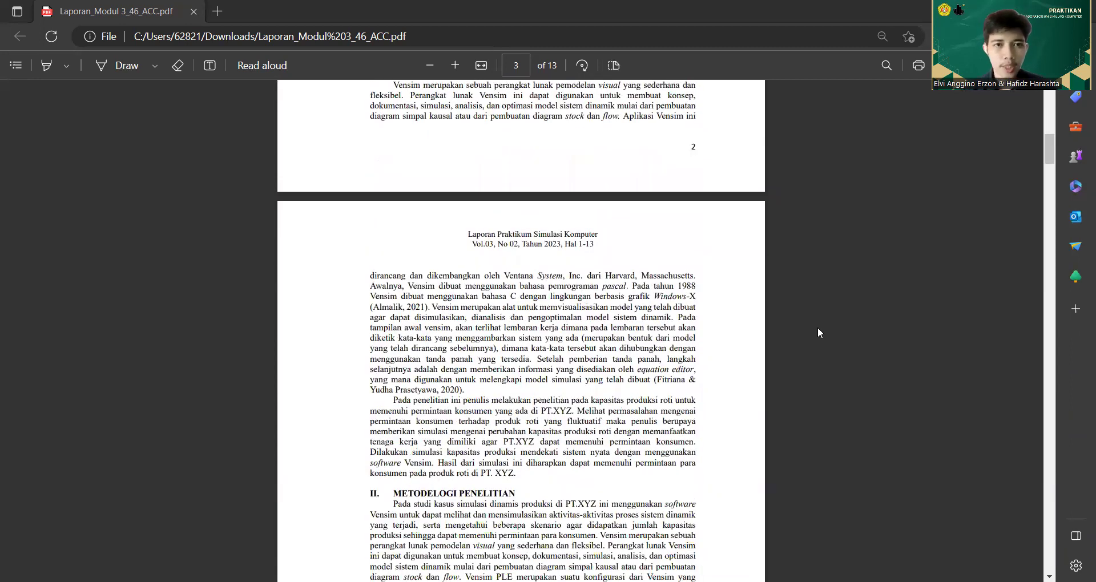
right_click(796, 313)
scroll(795, 313, up, 1)
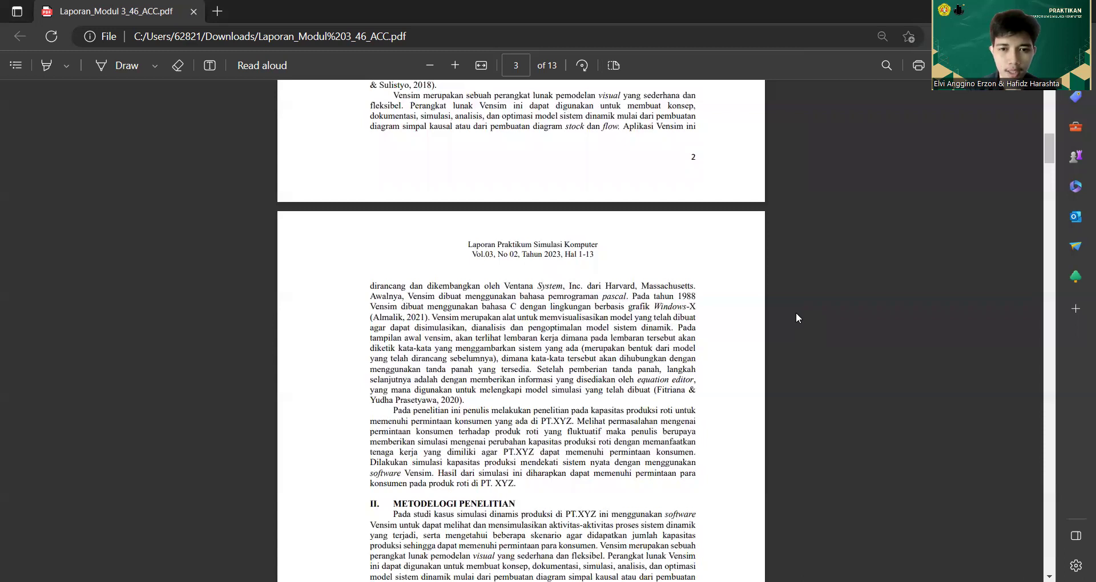
scroll(815, 291, down, 1)
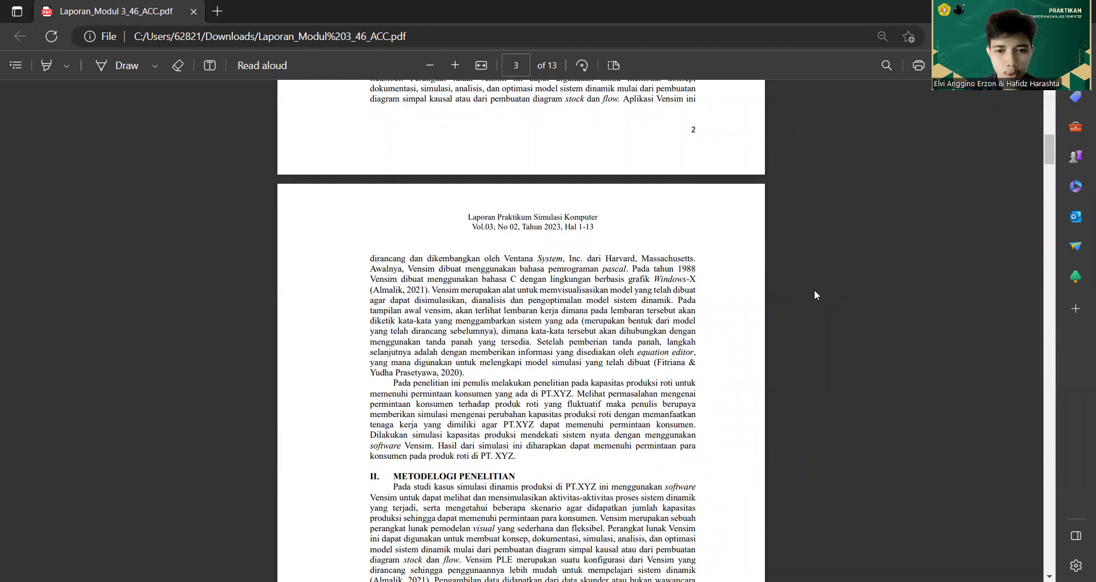
scroll(814, 292, down, 1)
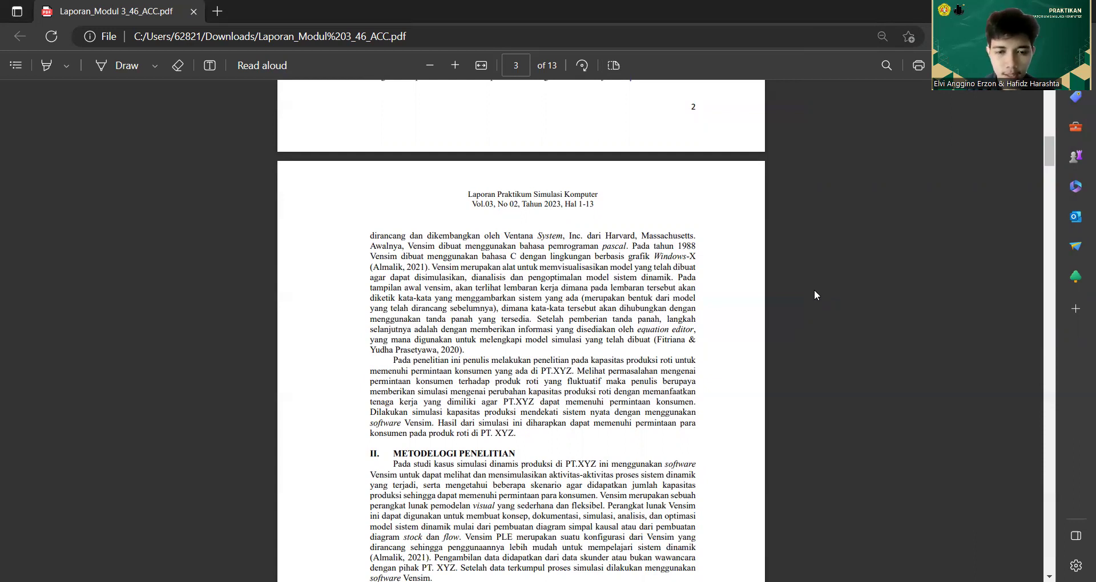
Review the opening paragraph of the Metodelogi Penelitian section on page 3.
scroll(815, 295, down, 2)
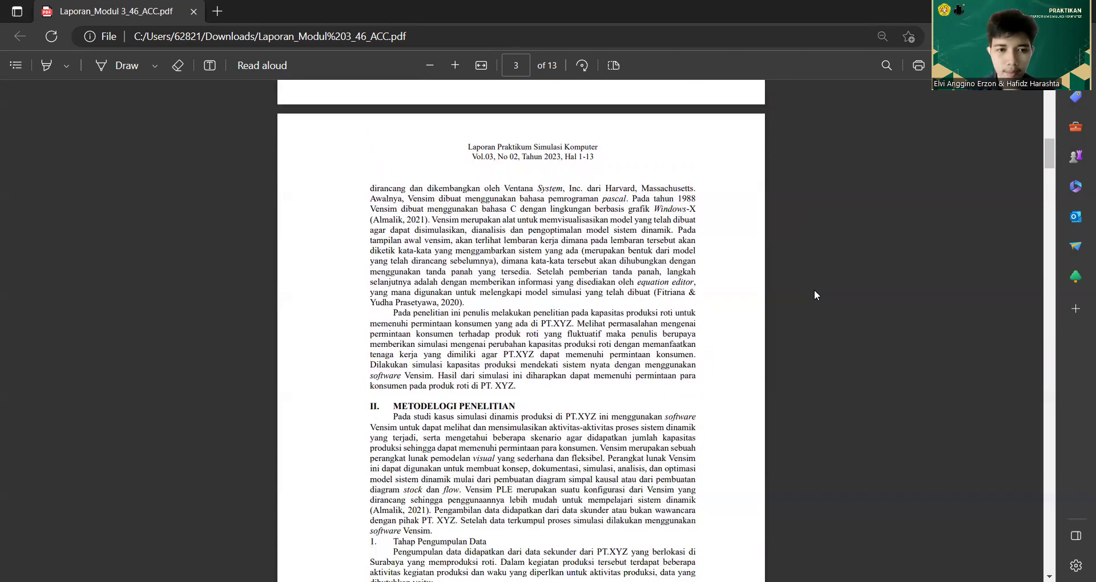
scroll(815, 295, down, 2)
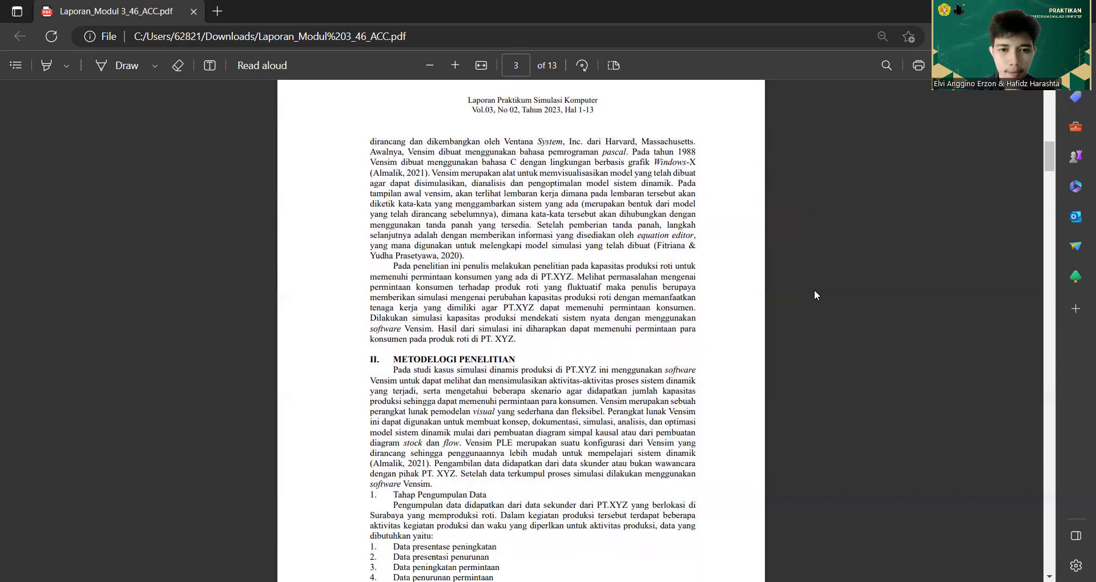
scroll(814, 296, down, 1)
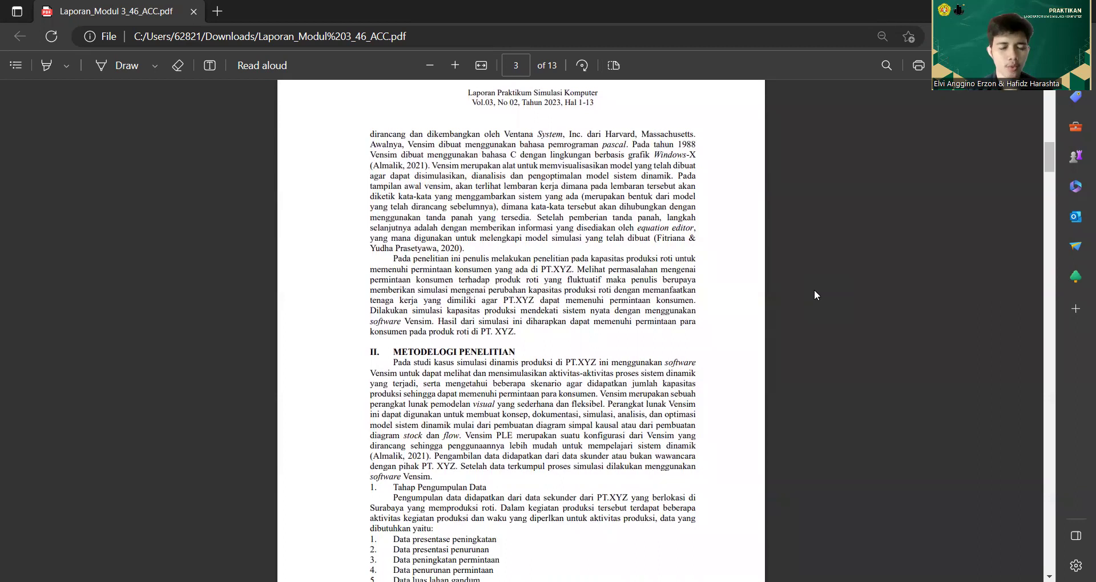
scroll(814, 295, down, 2)
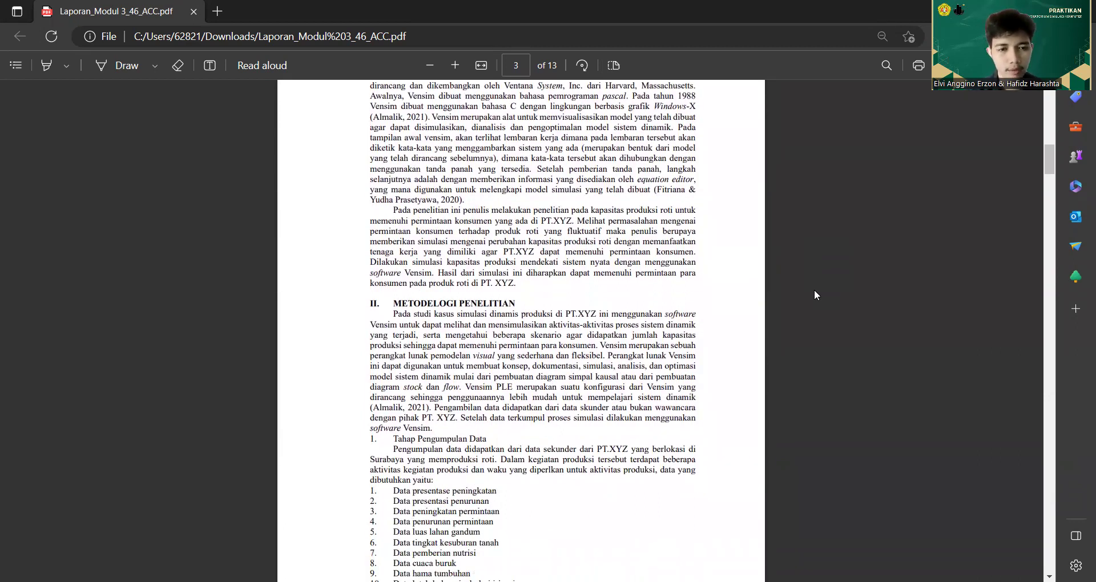
Examine the list of required data under Tahap Pengumpulan Data, down to the end of page 3.
scroll(814, 295, down, 1)
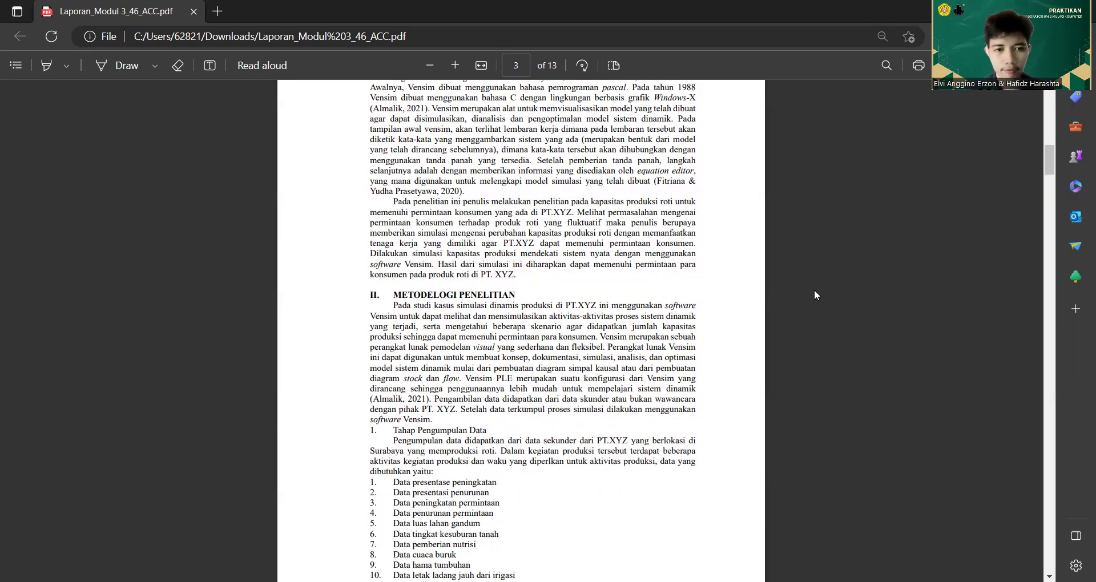
scroll(815, 291, down, 1)
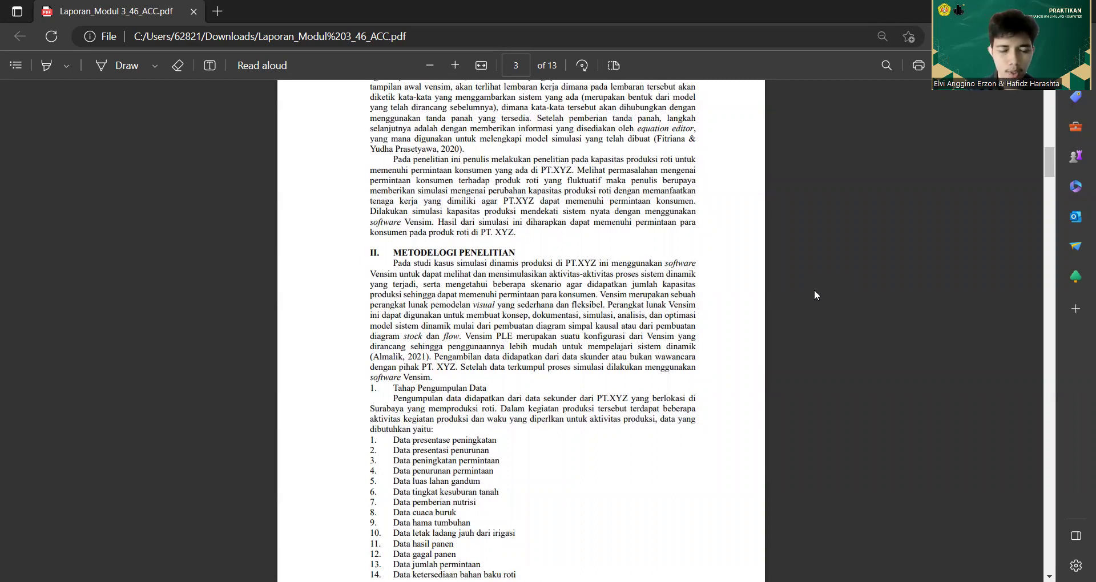
scroll(814, 295, down, 1)
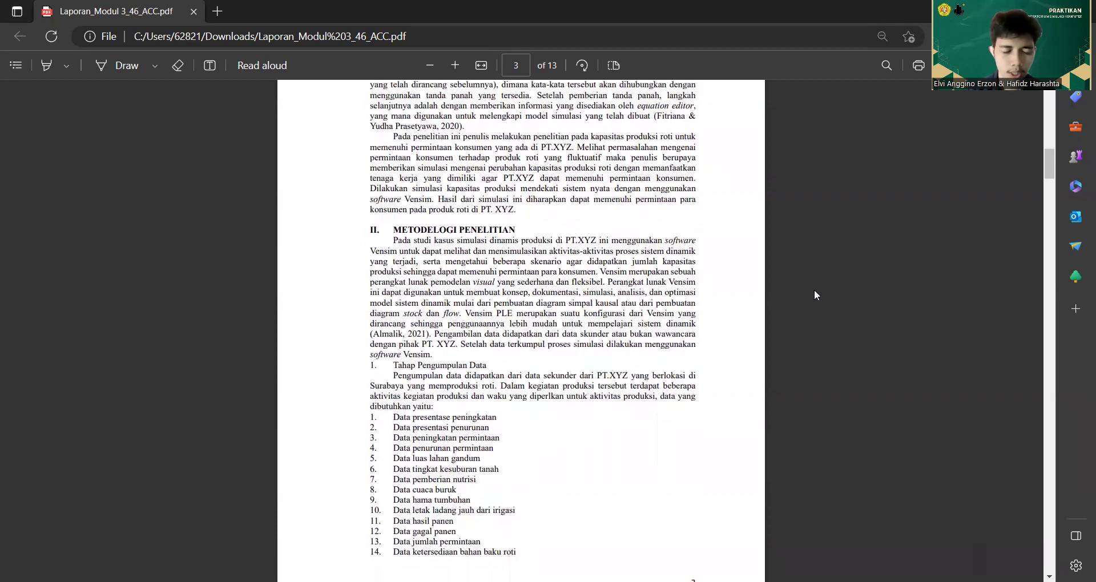
scroll(814, 295, down, 1)
scroll(814, 291, down, 1)
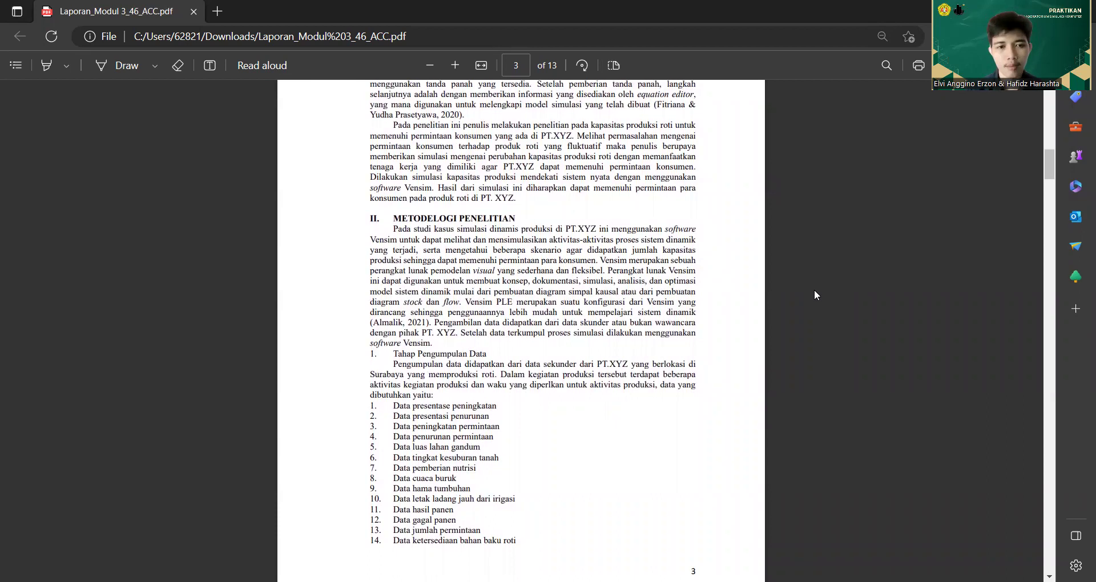
scroll(814, 291, down, 1)
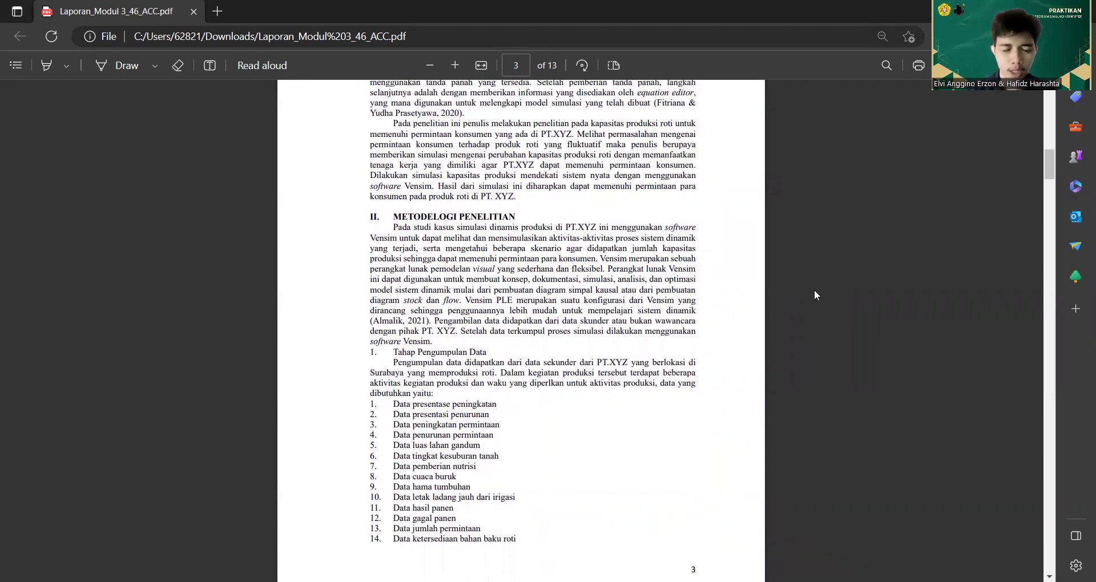
scroll(814, 291, down, 2)
scroll(814, 295, down, 1)
scroll(814, 295, down, 1)
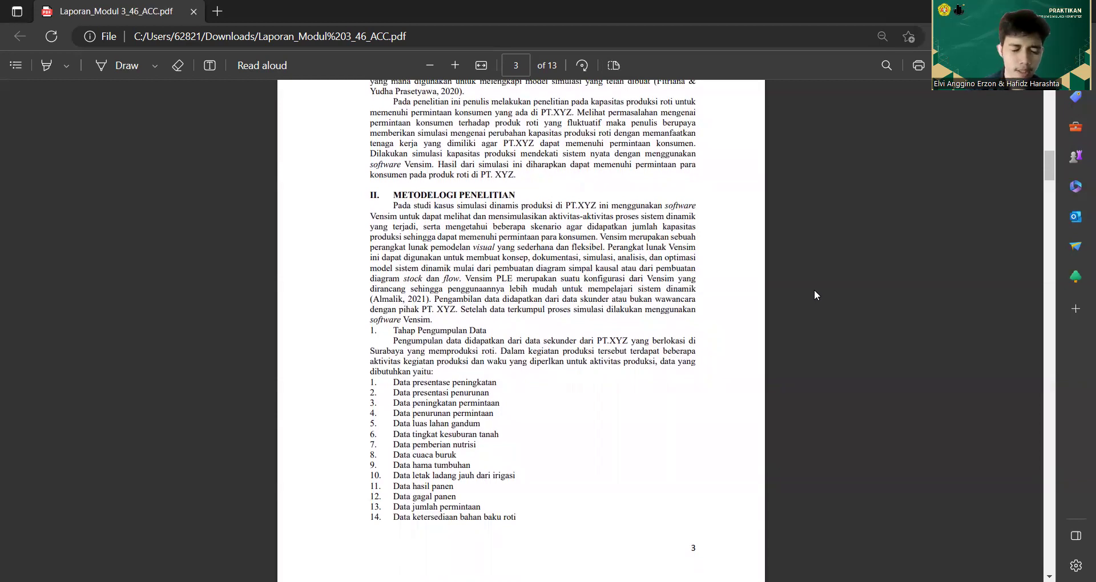
scroll(815, 295, down, 3)
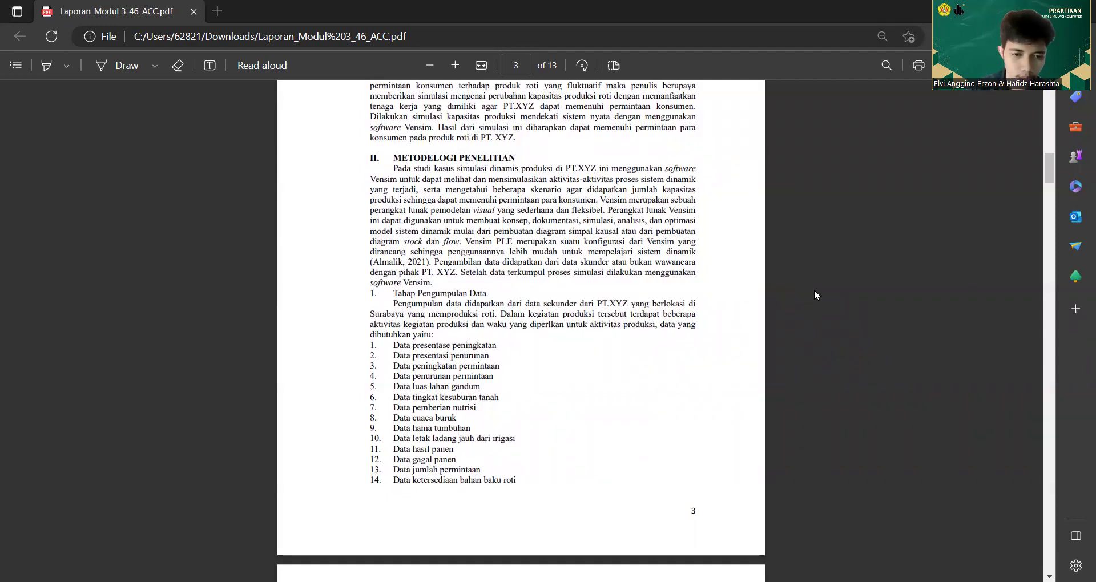
scroll(815, 293, down, 1)
scroll(814, 292, down, 3)
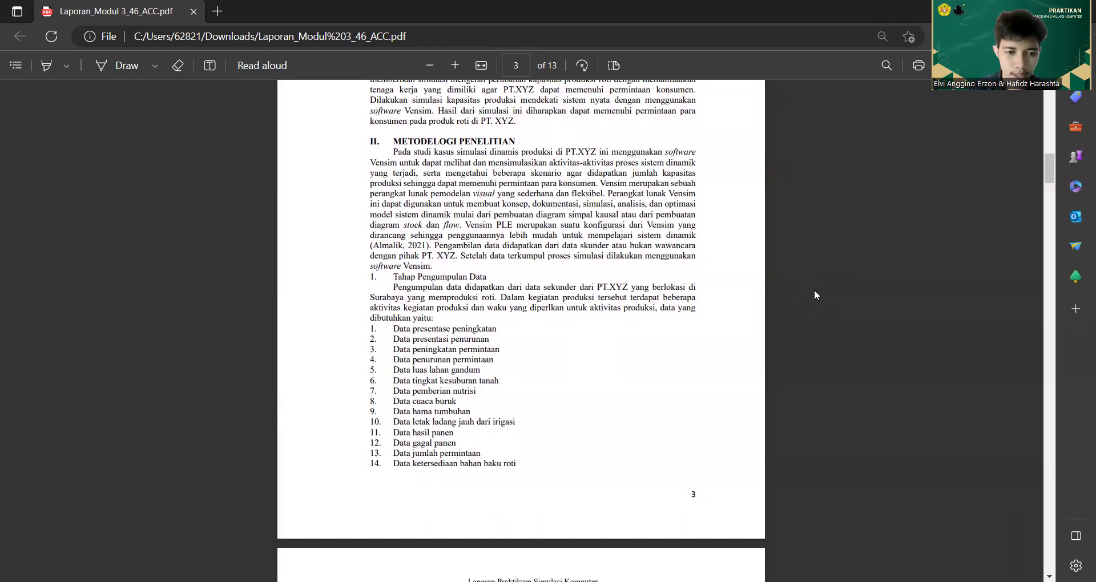
scroll(815, 295, down, 3)
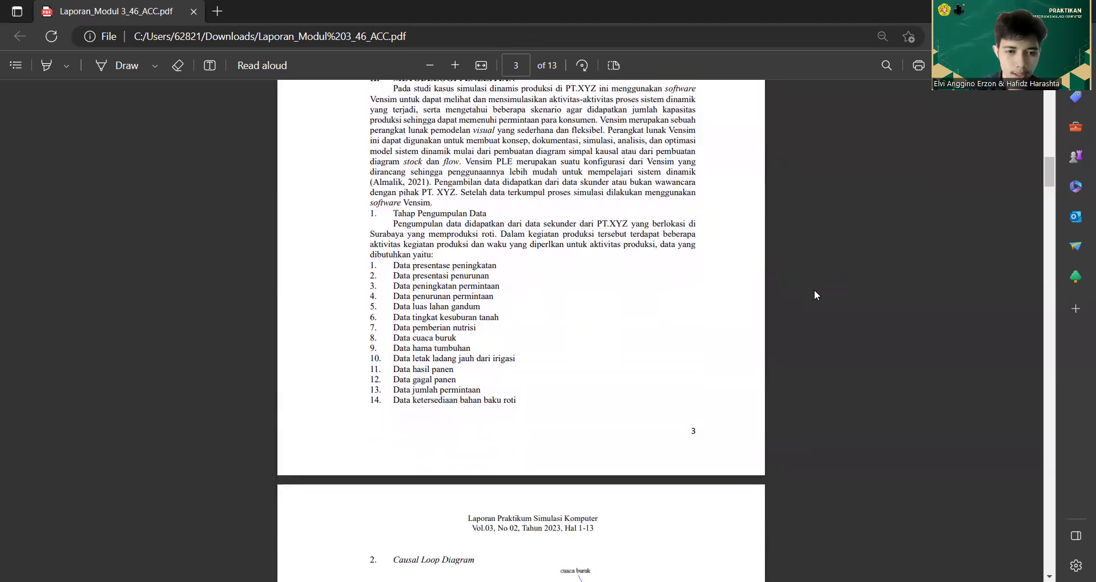
Examine the Causal Loop Diagram and the start of the Tahap Pengolahan Data flowchart on page 4.
scroll(815, 295, down, 5)
scroll(814, 295, down, 3)
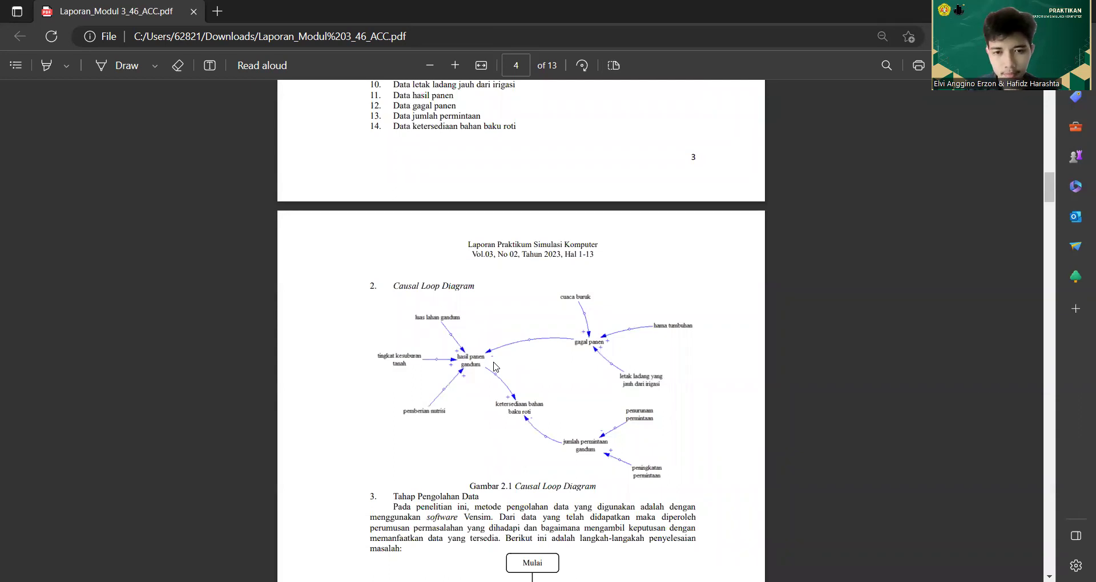
scroll(570, 459, down, 1)
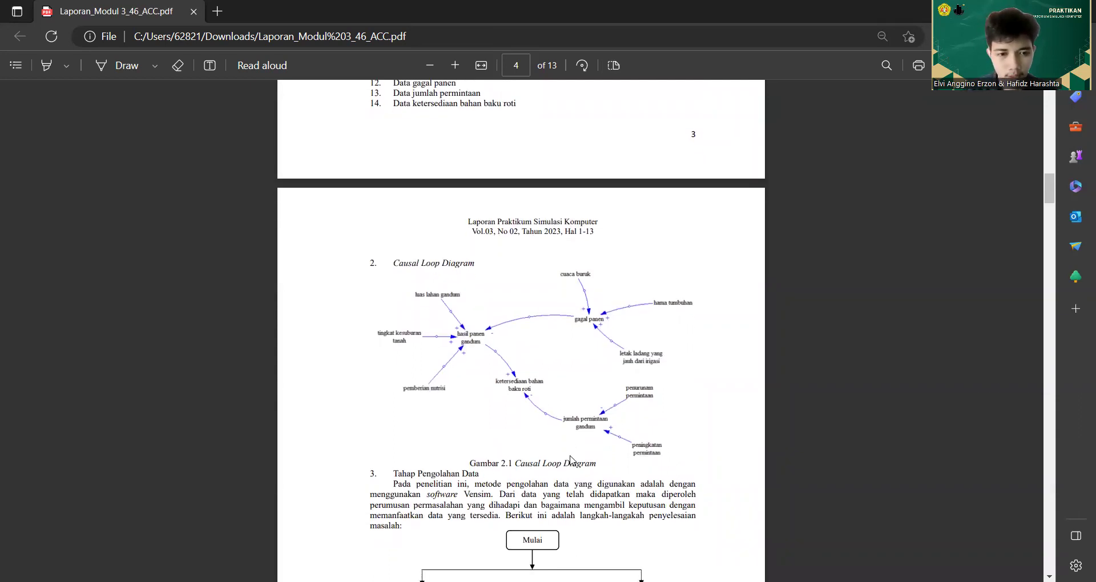
scroll(571, 460, down, 1)
scroll(571, 459, down, 2)
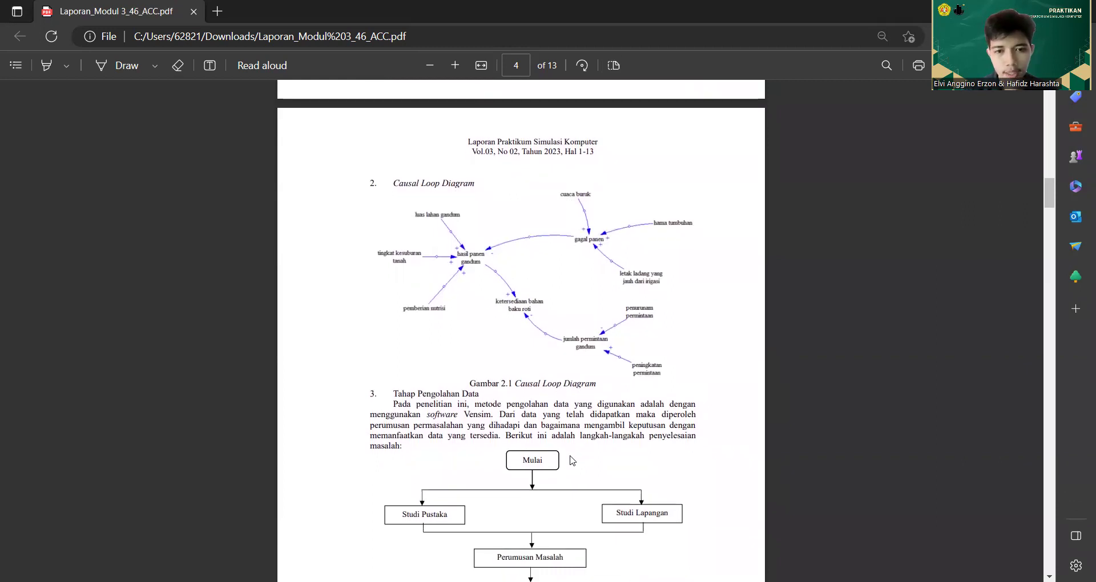
scroll(573, 461, down, 1)
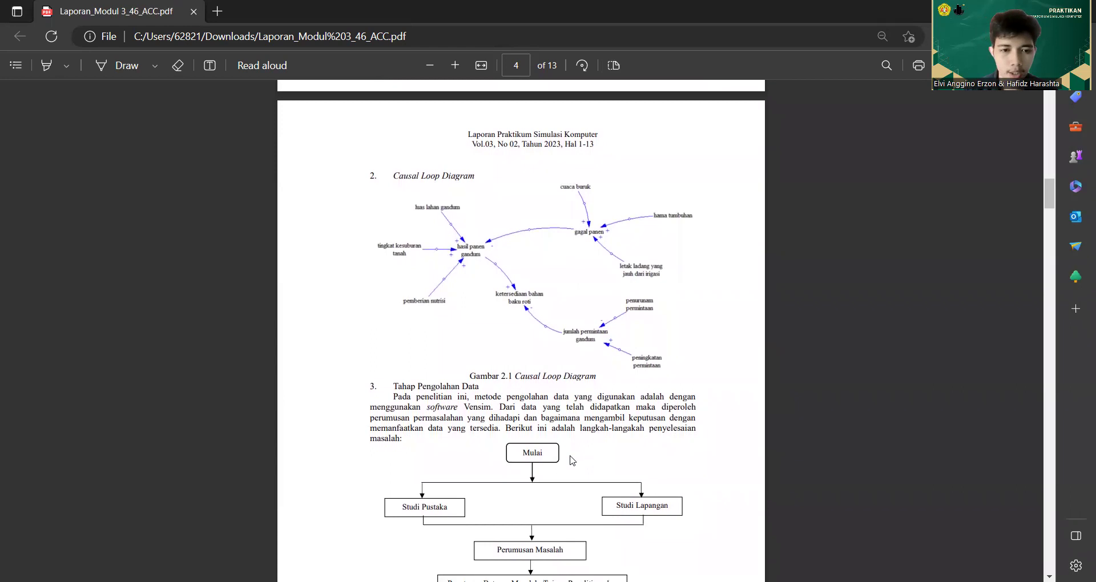
scroll(573, 460, down, 1)
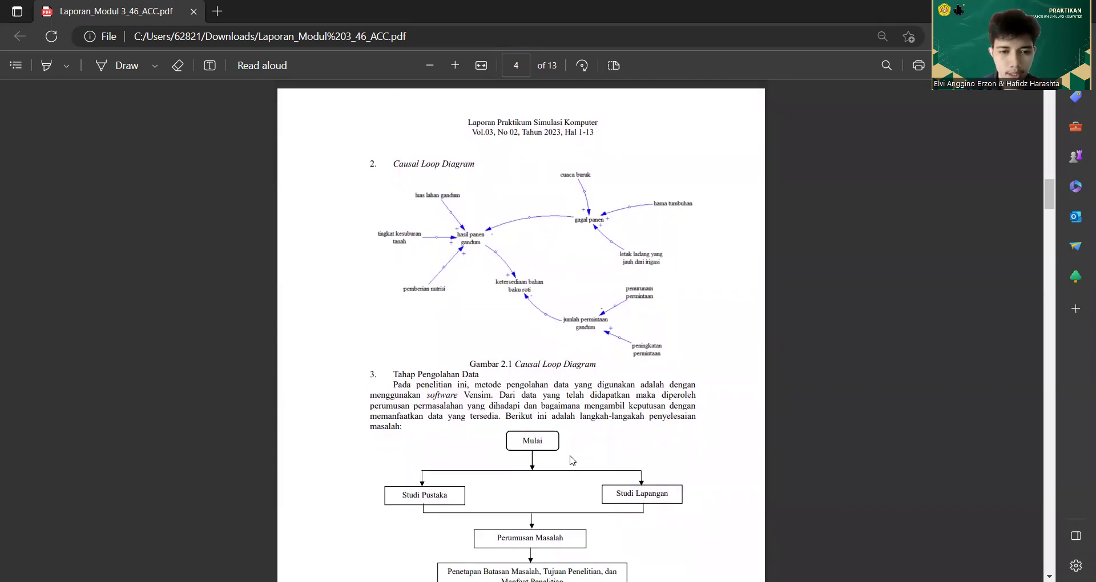
scroll(573, 461, down, 1)
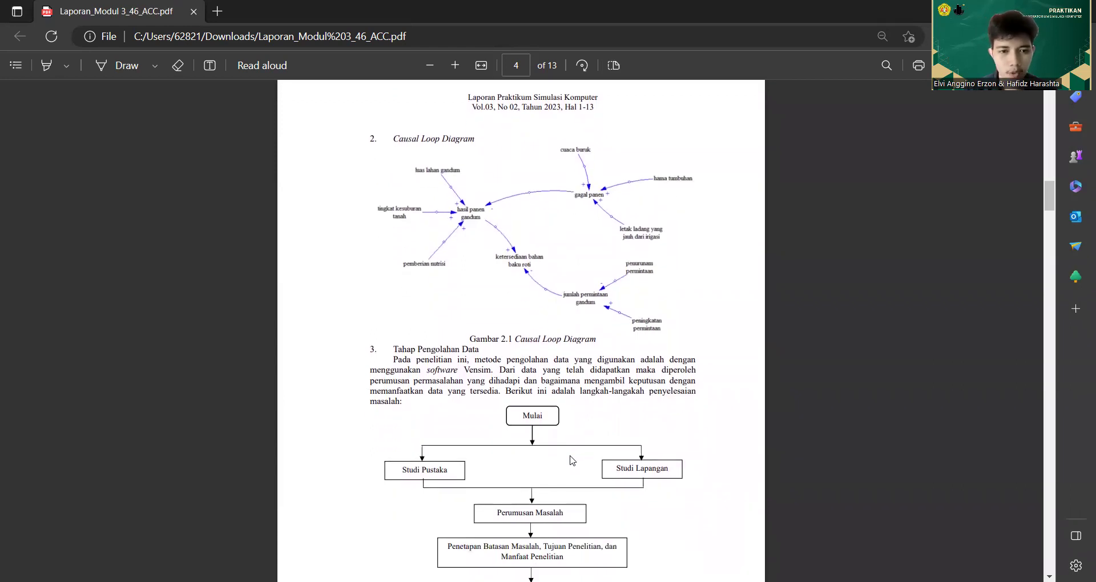
scroll(572, 460, down, 1)
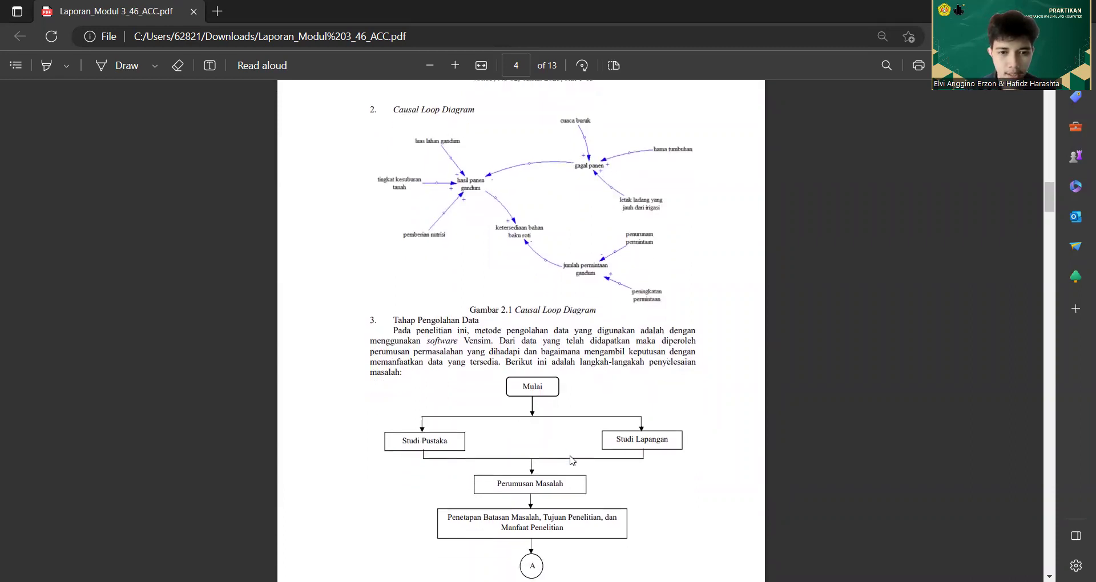
Follow the Tahap Pengolahan Data flowchart from Mulai on page 4 to Selesai on page 5.
scroll(573, 461, down, 1)
scroll(572, 460, down, 3)
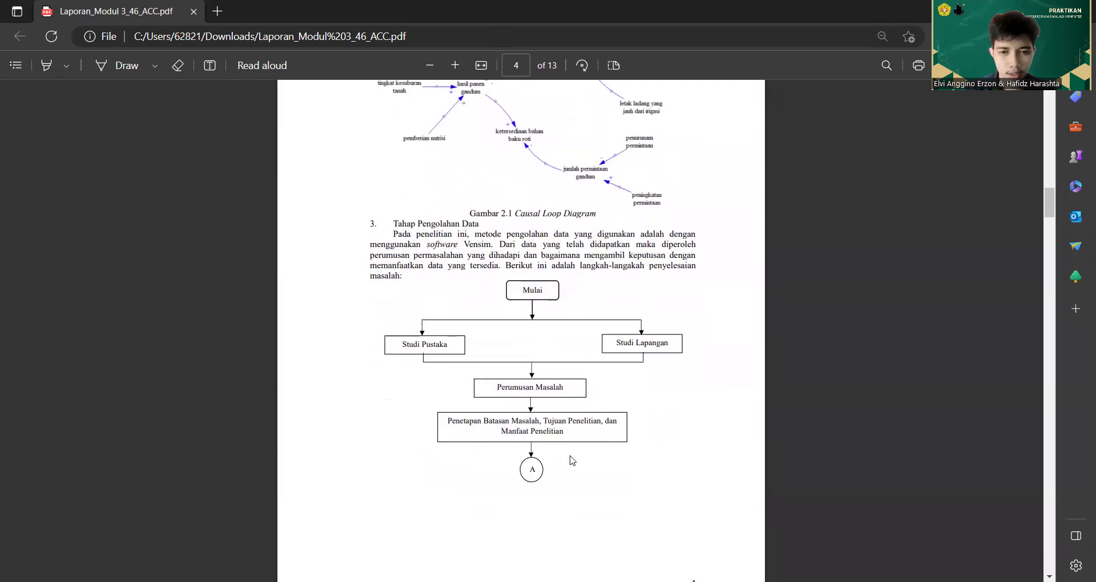
scroll(573, 461, down, 2)
scroll(572, 460, down, 14)
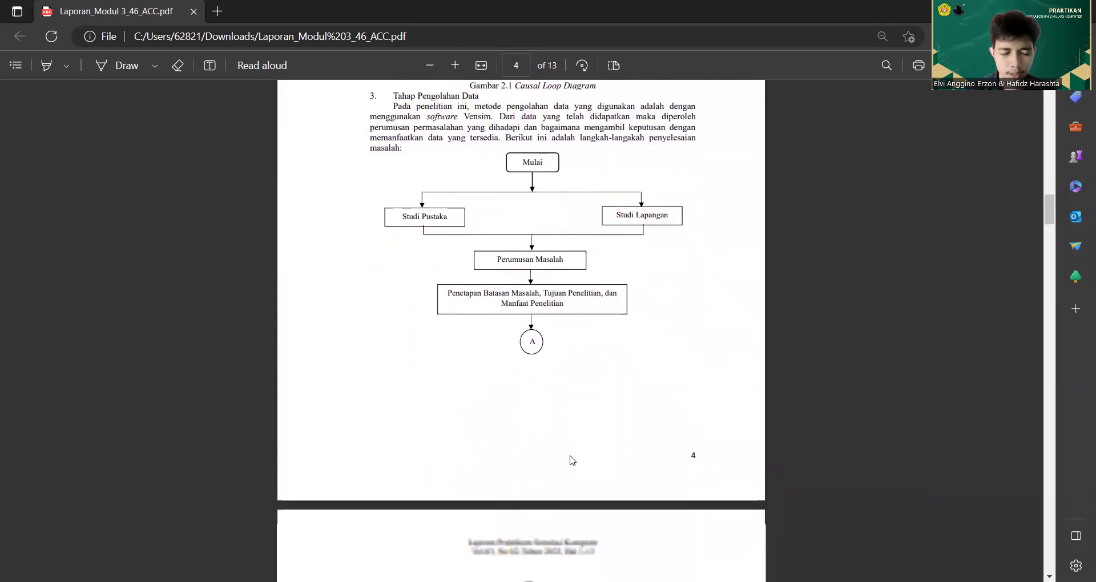
scroll(572, 460, down, 17)
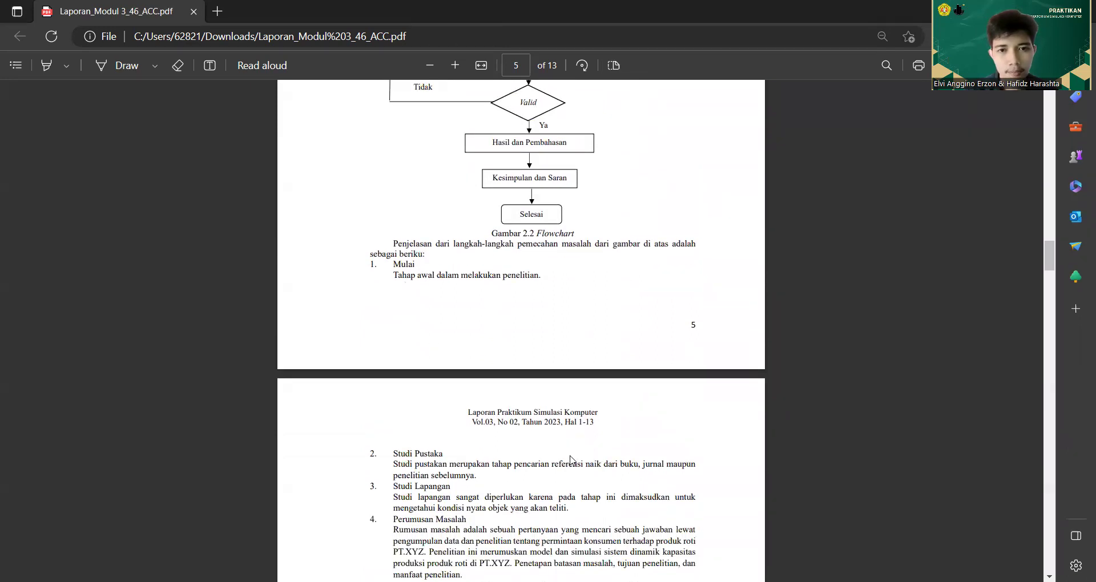
Read the explanations of flowchart stages 1 to 5, from Mulai through the problem limits, research purpose and benefits.
scroll(571, 460, down, 1)
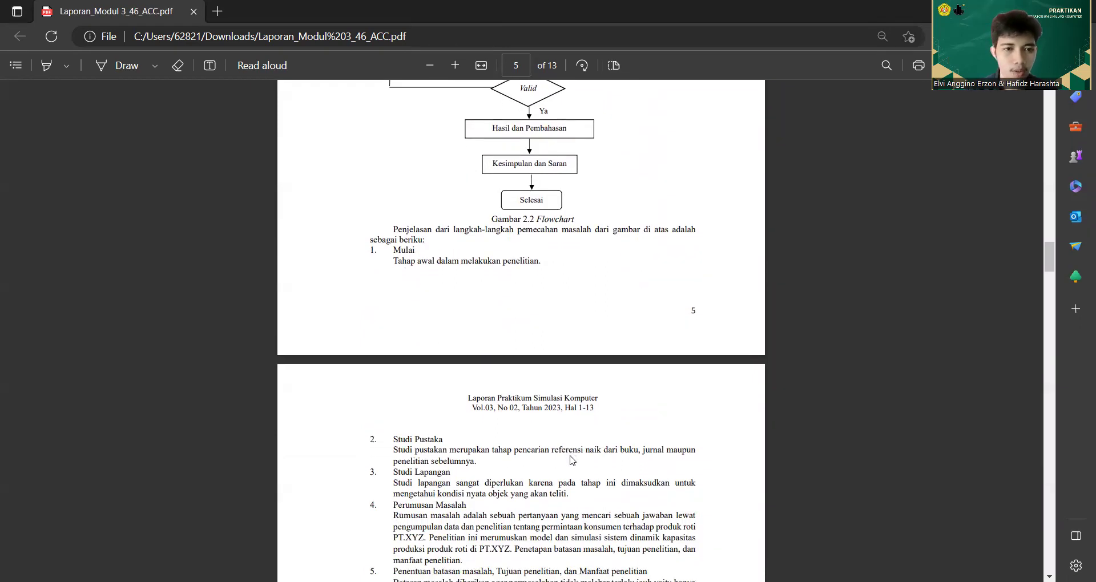
scroll(572, 461, down, 2)
scroll(572, 460, down, 2)
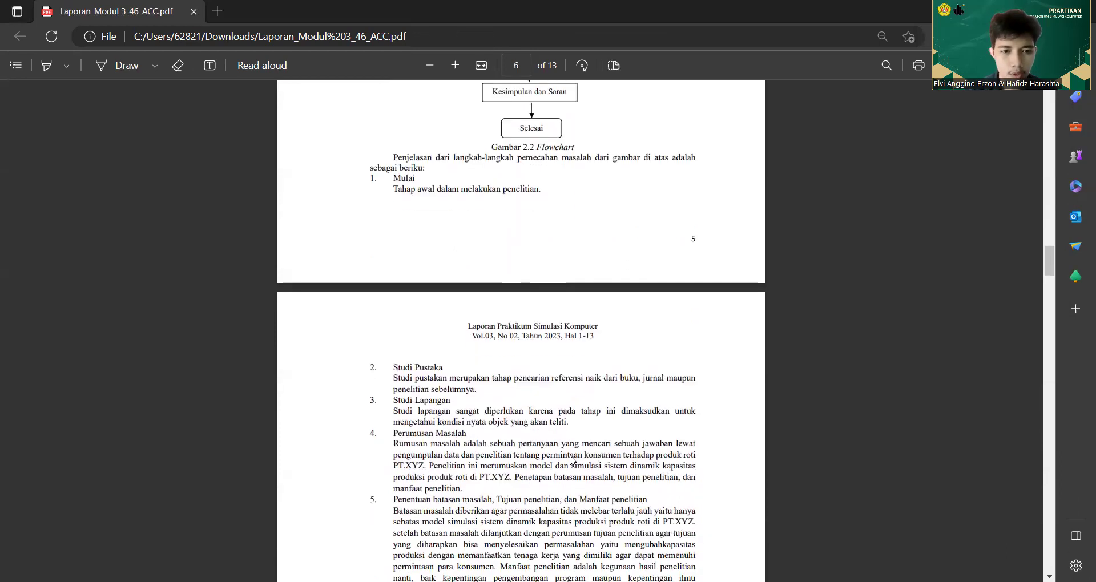
scroll(571, 460, down, 2)
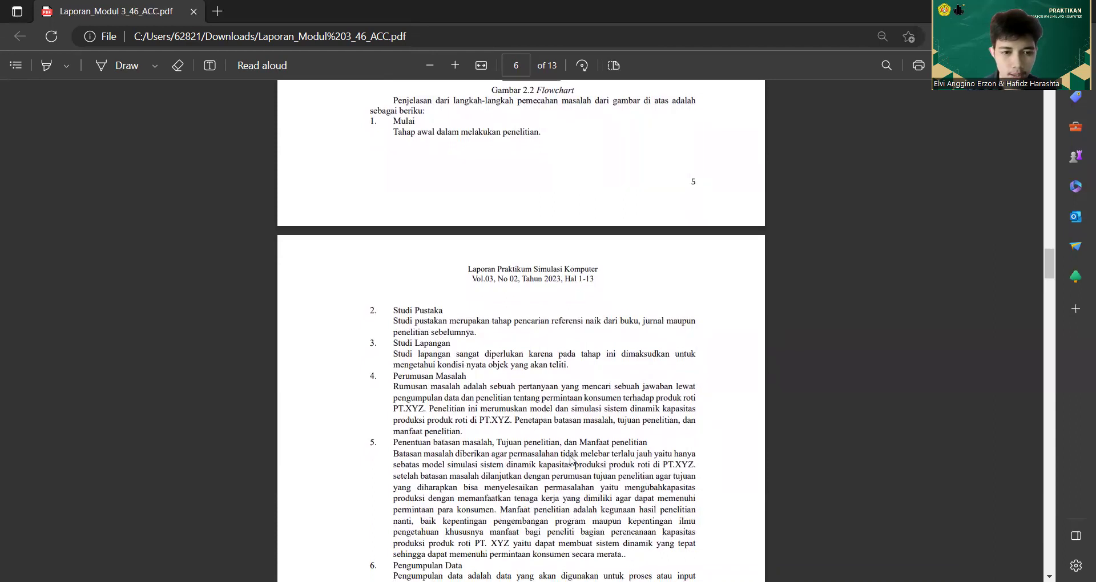
scroll(572, 460, down, 2)
scroll(571, 460, down, 4)
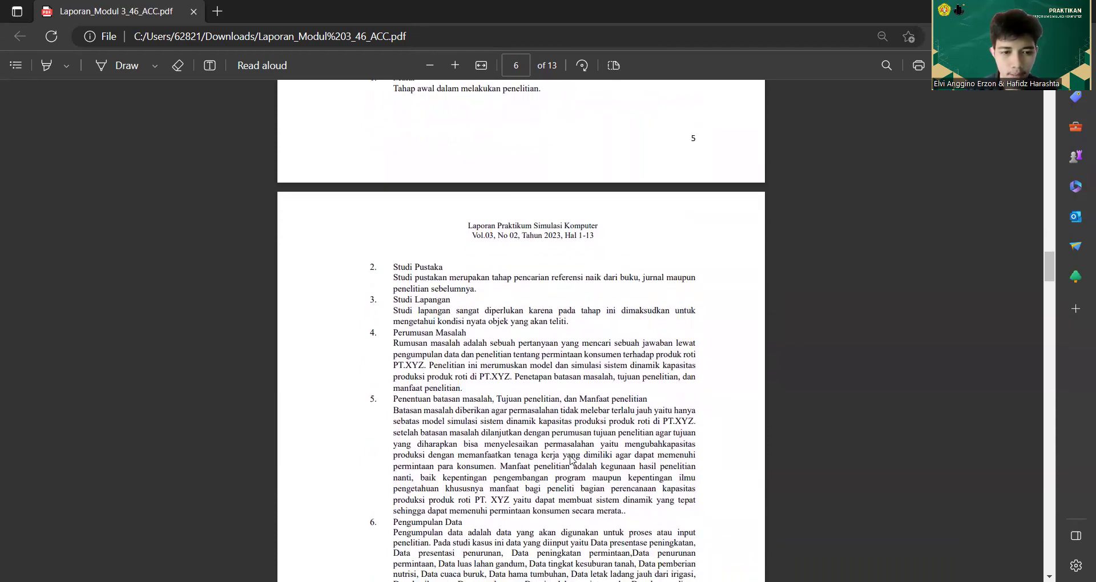
Read the explanations of stages 6 to 12, from Pengumpulan Data to Selesai, and reach the Hasil dan Pembahasan section on page 7.
scroll(572, 460, down, 3)
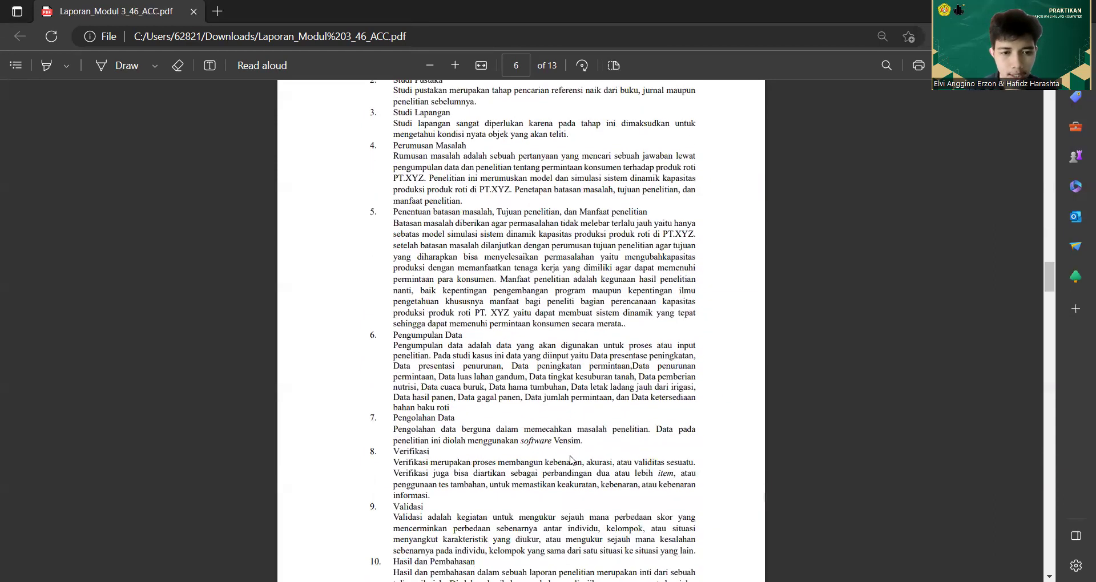
scroll(572, 460, down, 3)
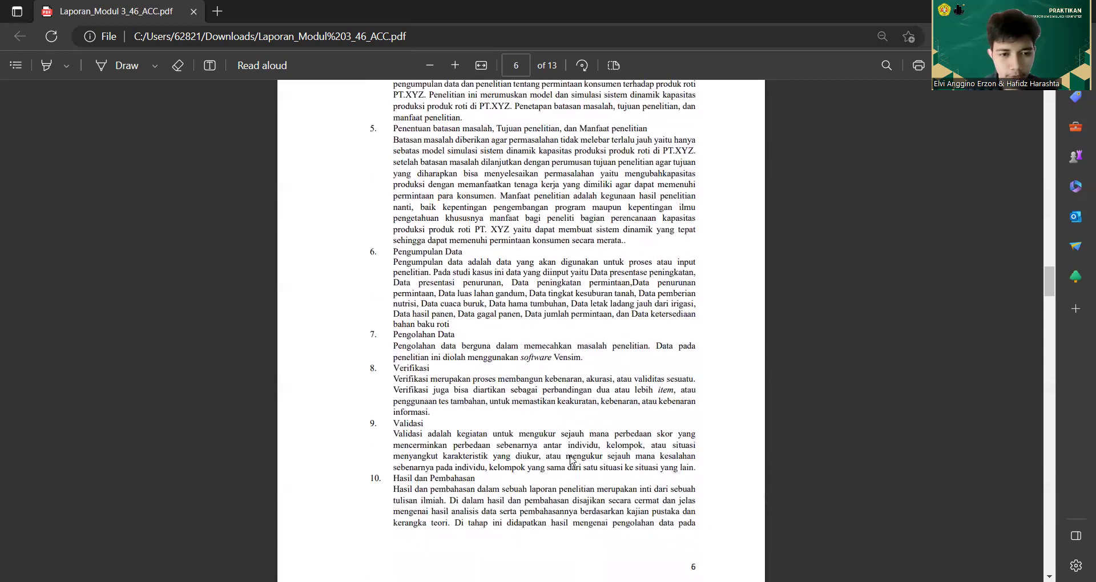
scroll(571, 460, down, 5)
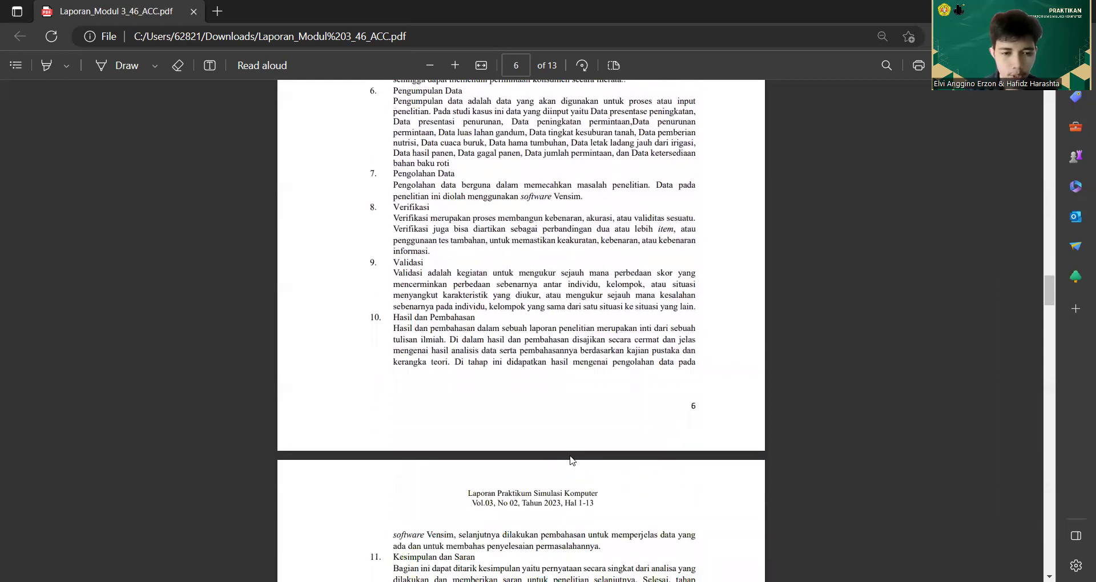
scroll(572, 460, down, 2)
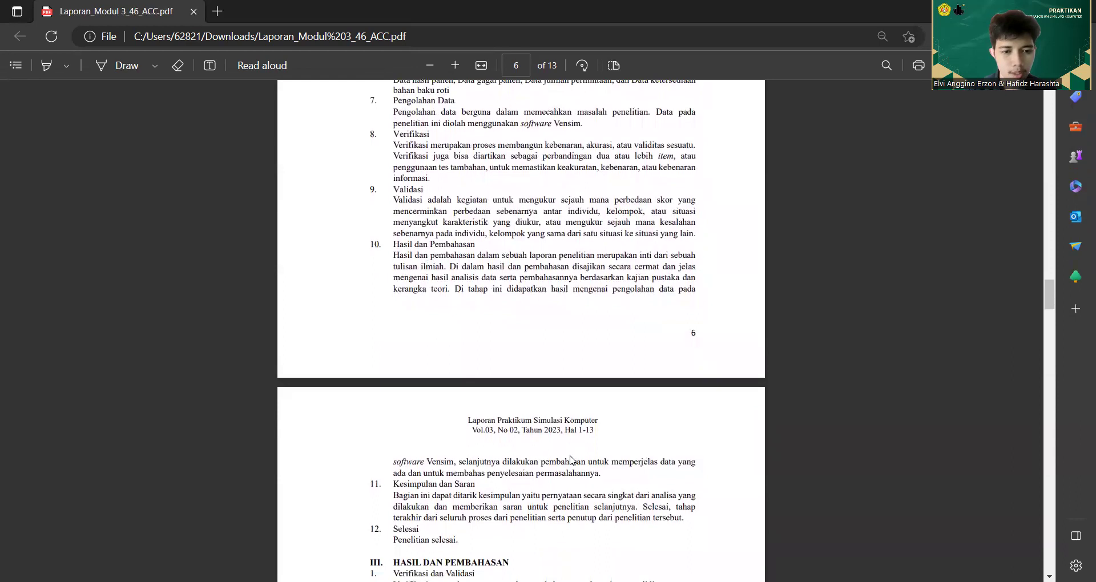
scroll(571, 460, down, 4)
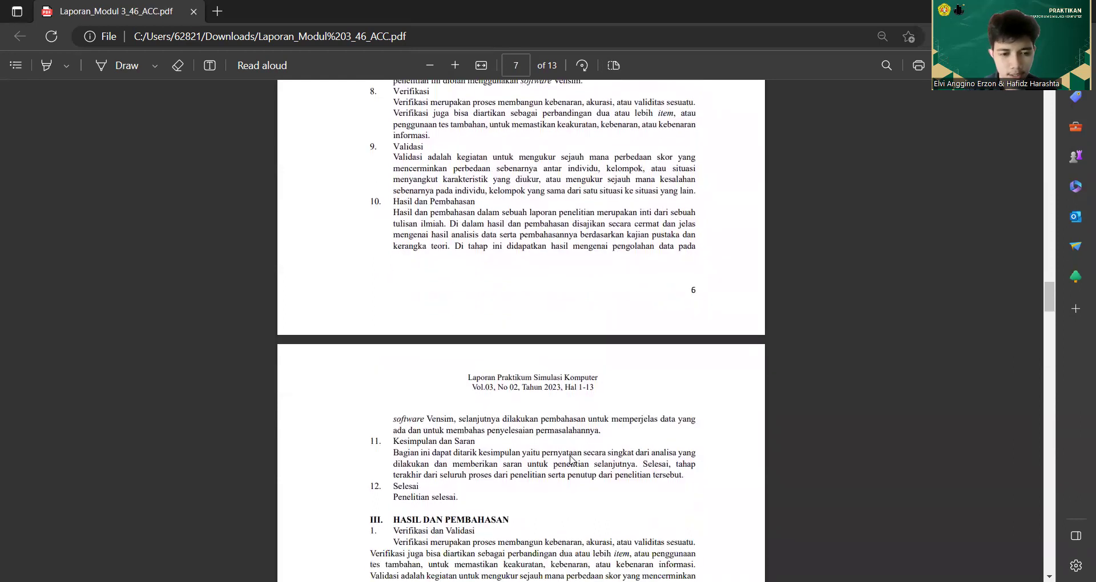
scroll(571, 460, down, 8)
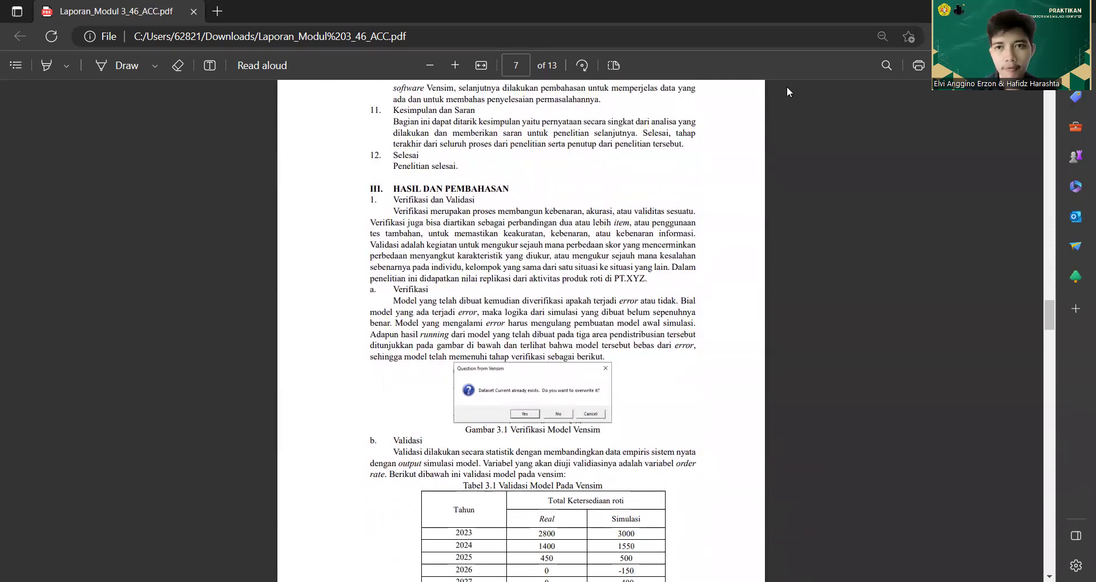
Switch to the causal loop diagram in Vensim and view the file commands for creating or opening a model.
key(alt+Tab)
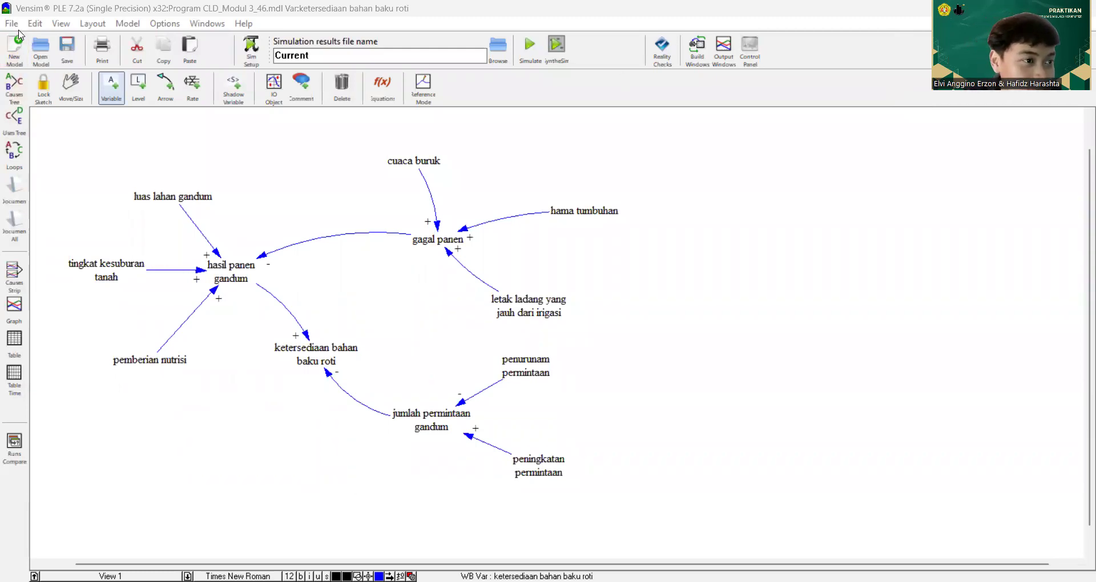
click(12, 24)
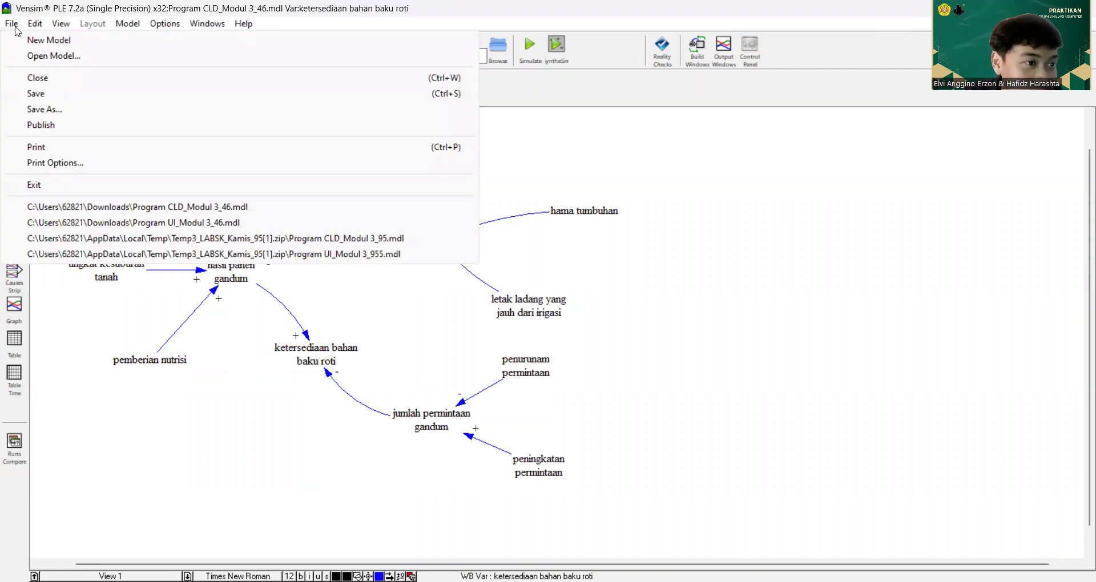
click(16, 26)
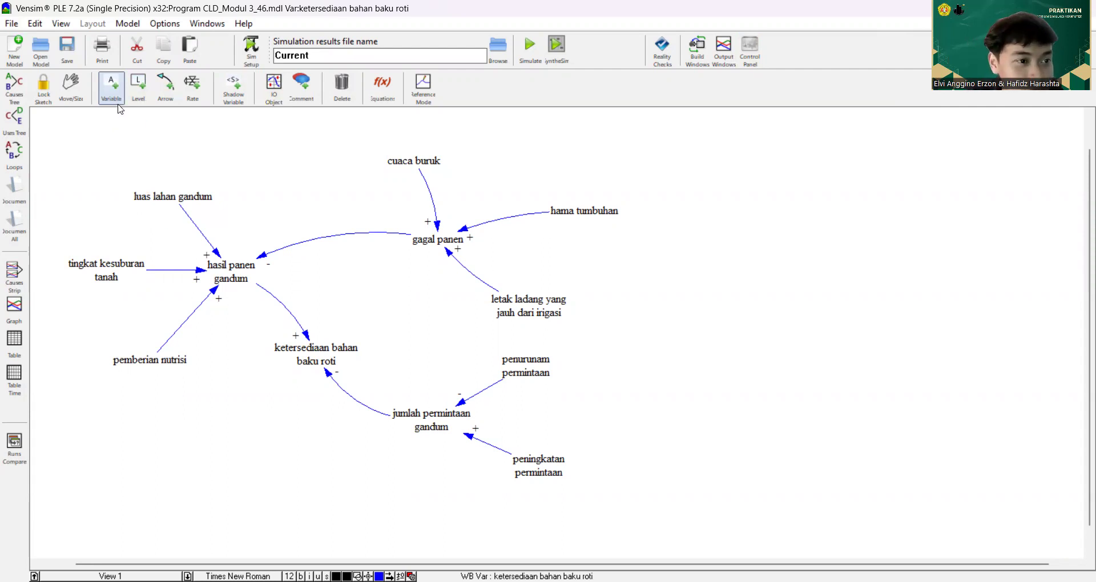
Demonstrate variable placement beside luas lahan gandum, tingkat kesuburan tanah, pemberian nutrisi and hasil panen gandum, leaving the name entries empty.
click(140, 174)
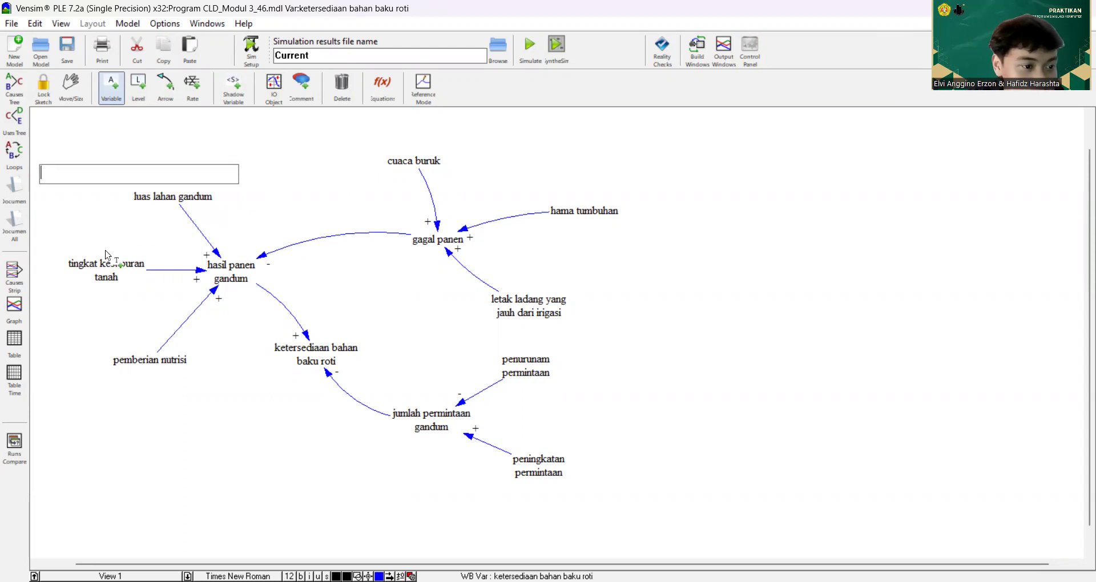
click(105, 251)
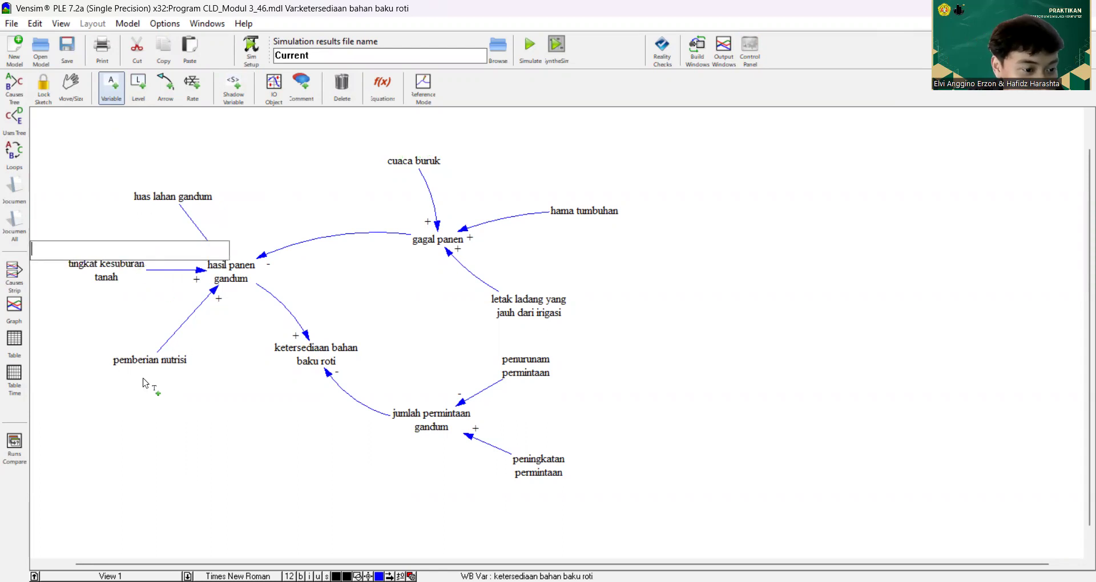
click(145, 380)
click(145, 380)
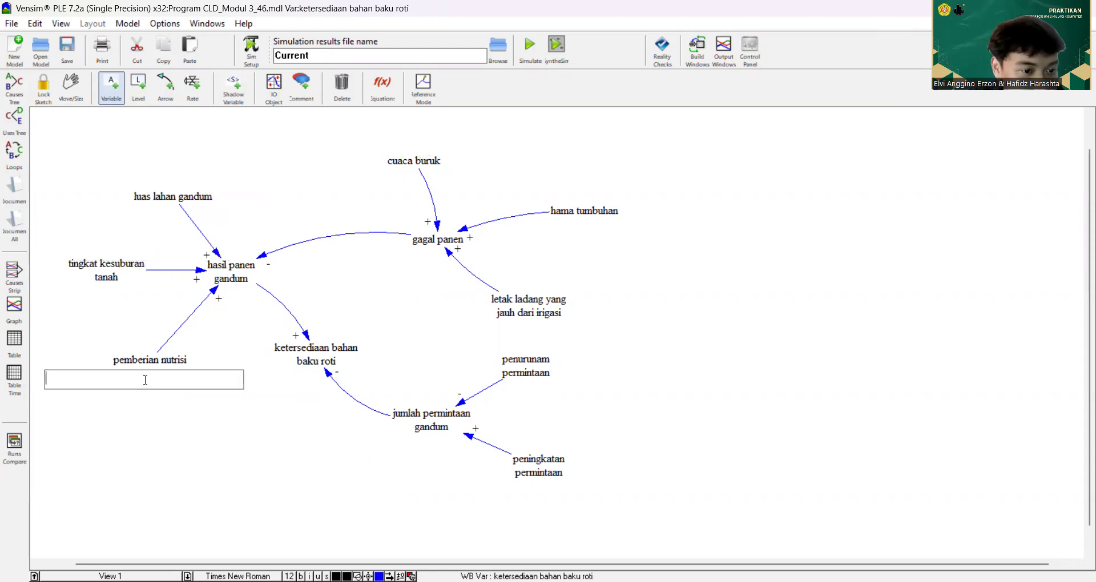
click(245, 298)
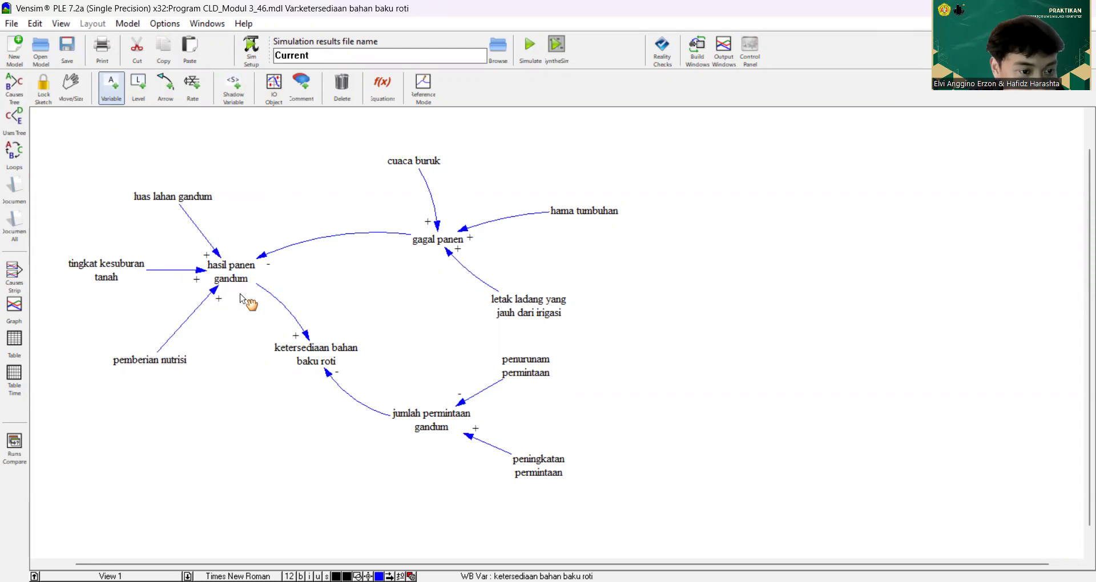
click(241, 294)
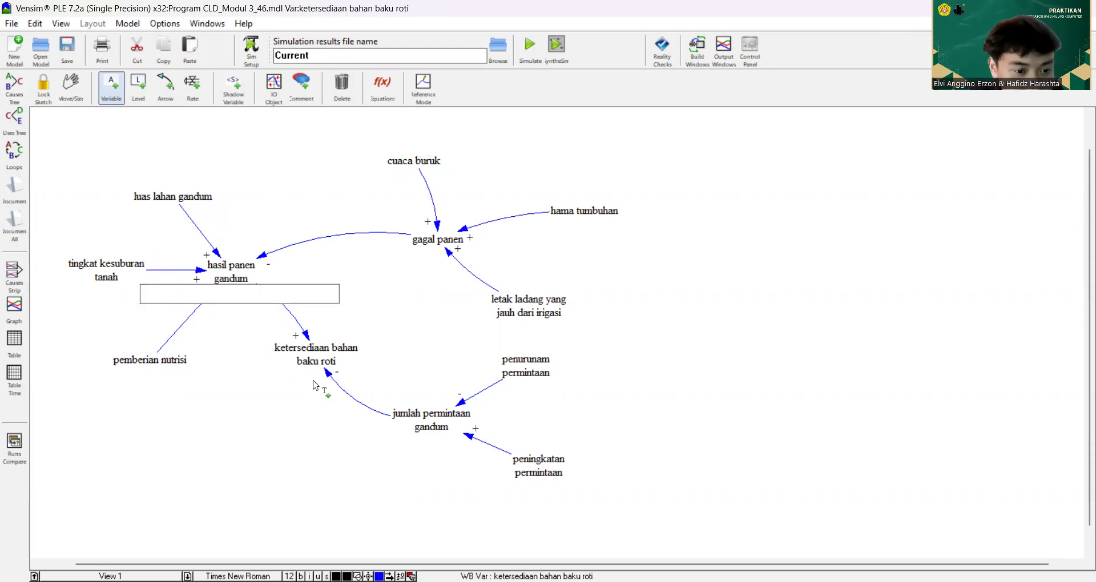
Demonstrate variable placement beside ketersediaan bahan baku roti, jumlah permintaan gandum, peningkatan permintaan and penurunam permintaan, leaving the name entries empty.
click(314, 390)
click(314, 381)
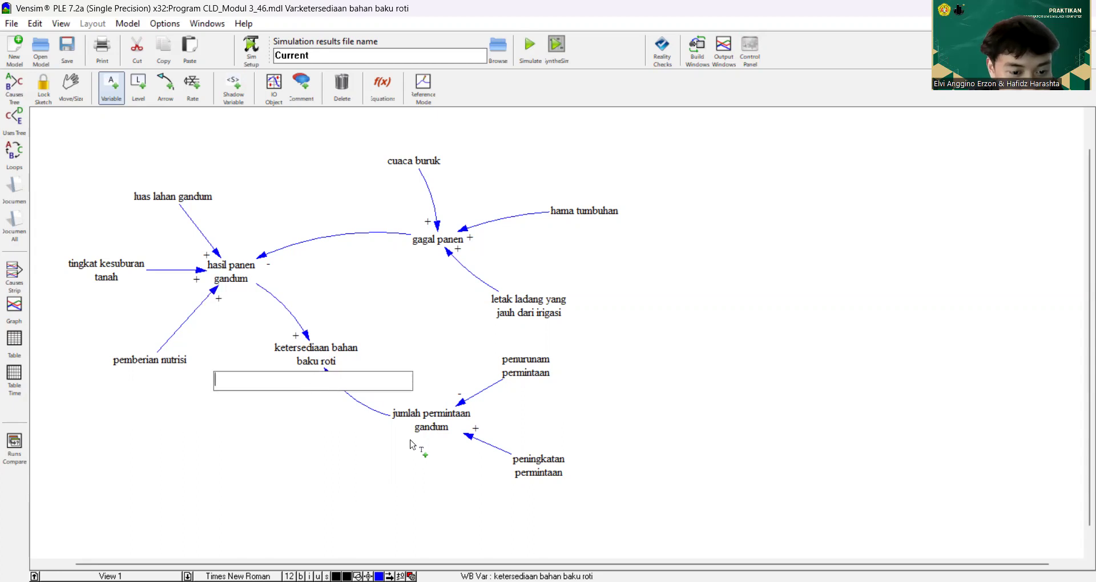
click(428, 444)
click(428, 443)
click(530, 487)
click(535, 488)
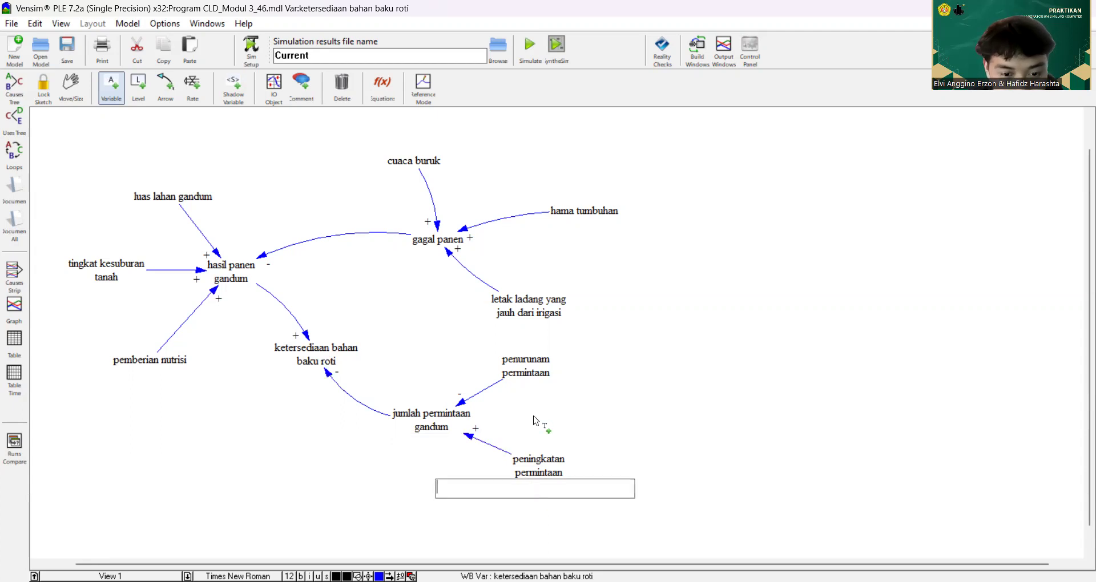
click(541, 384)
click(541, 382)
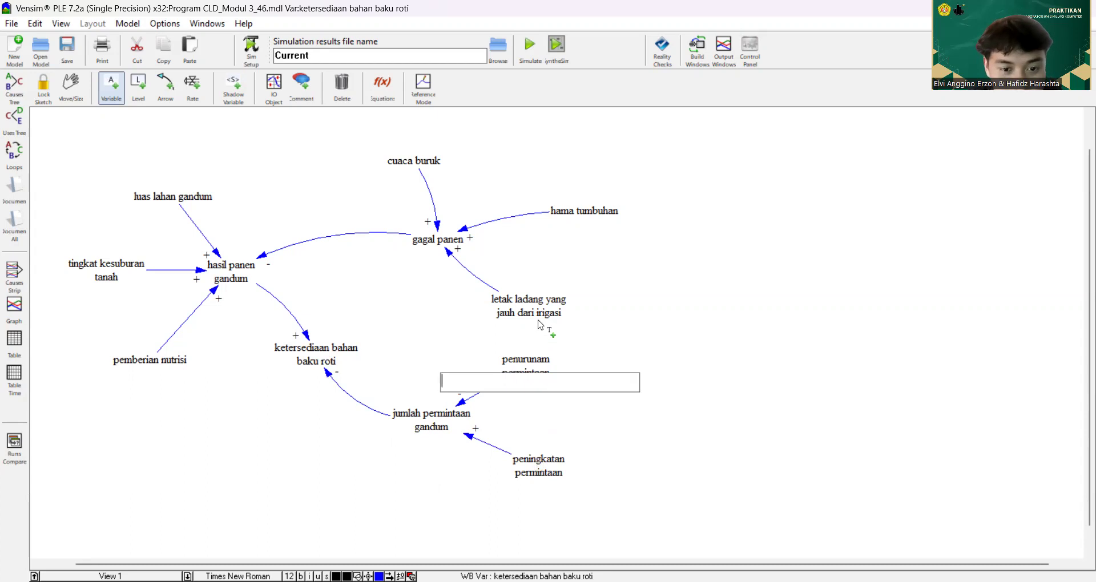
Demonstrate variable placement beside letak ladang yang jauh dari irigasi, hama tumbuhan, cuaca buruk and gagal panen, leaving the name entries empty.
click(538, 324)
click(539, 321)
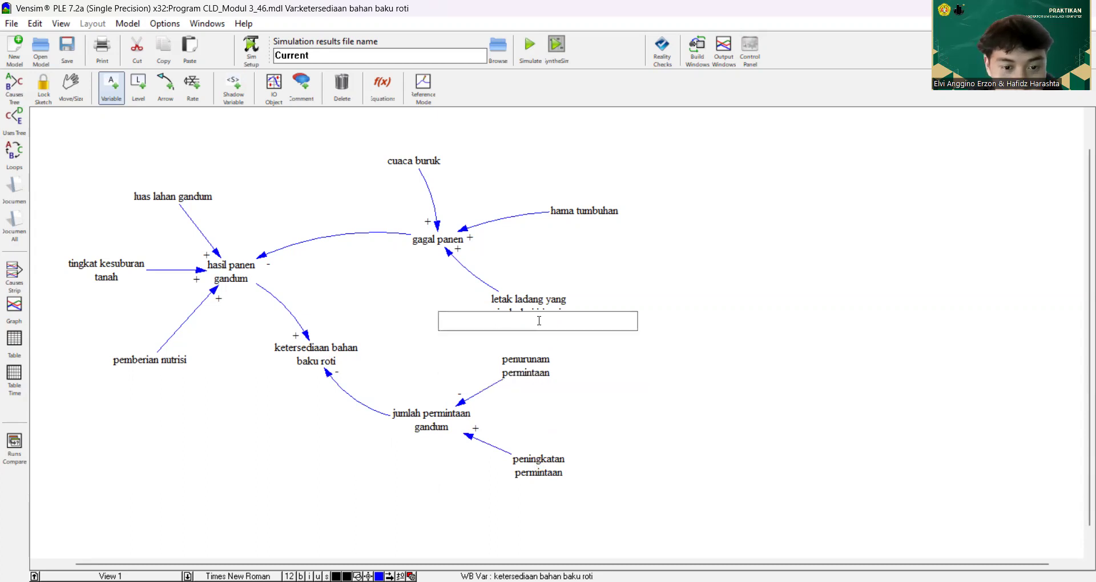
click(581, 241)
click(574, 234)
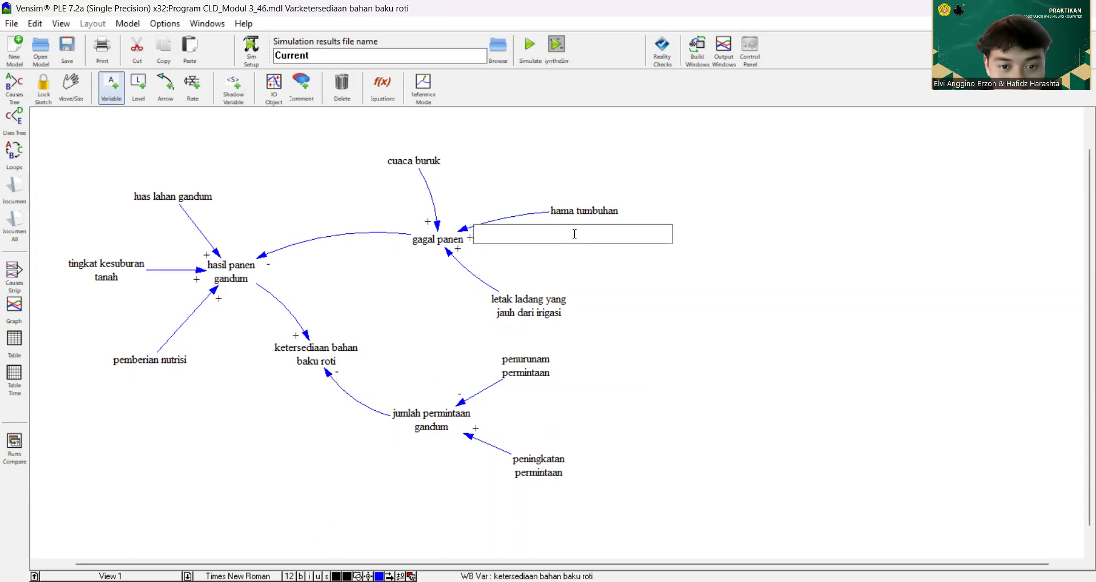
click(402, 173)
click(446, 260)
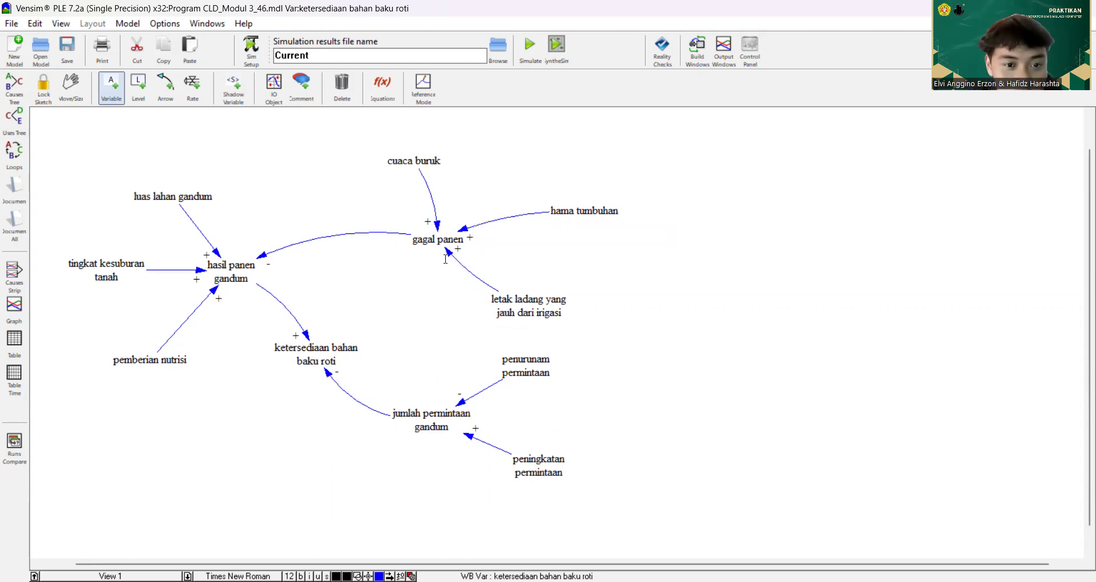
click(446, 261)
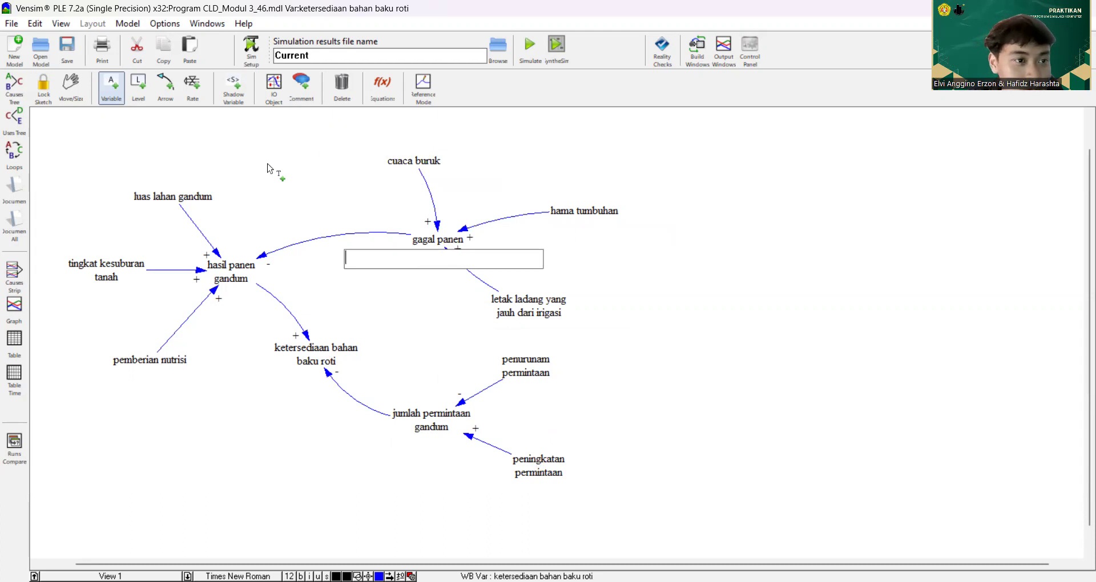
Activate the Arrow tool and point out the arrow linking hama tumbuhan to gagal panen.
click(169, 93)
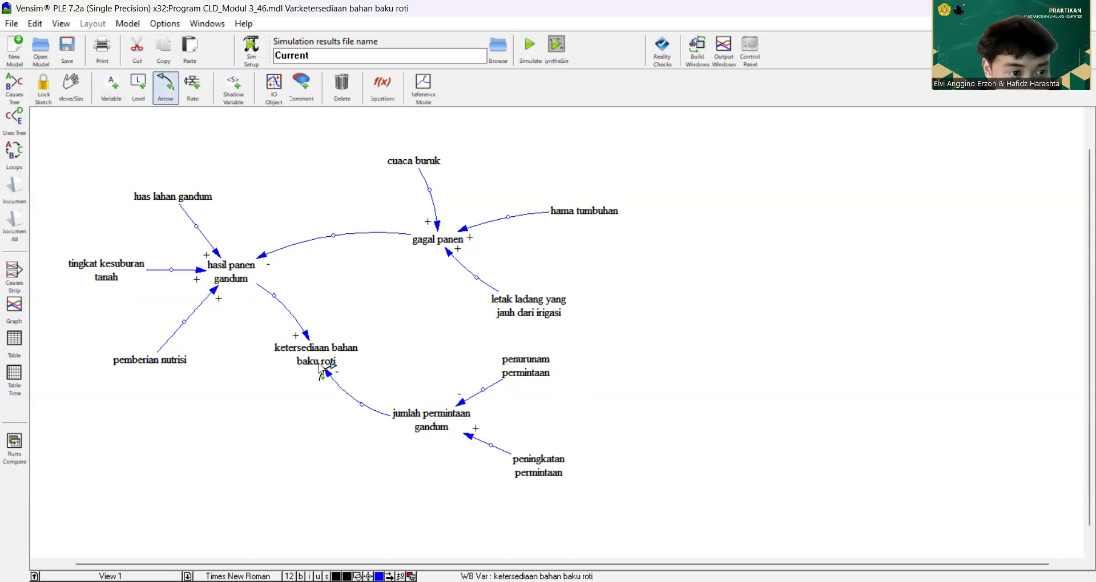
click(508, 218)
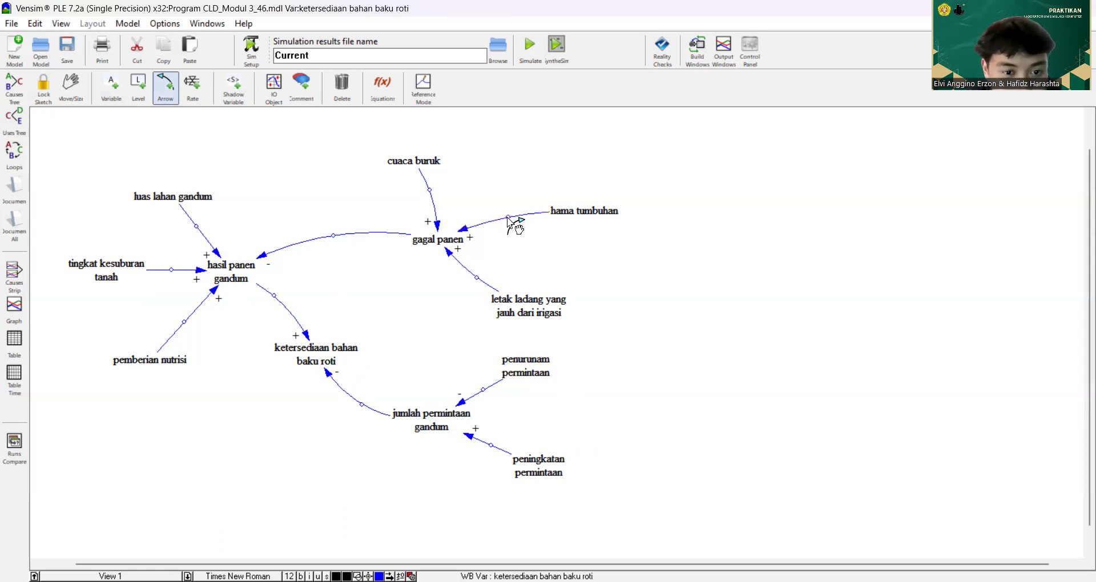
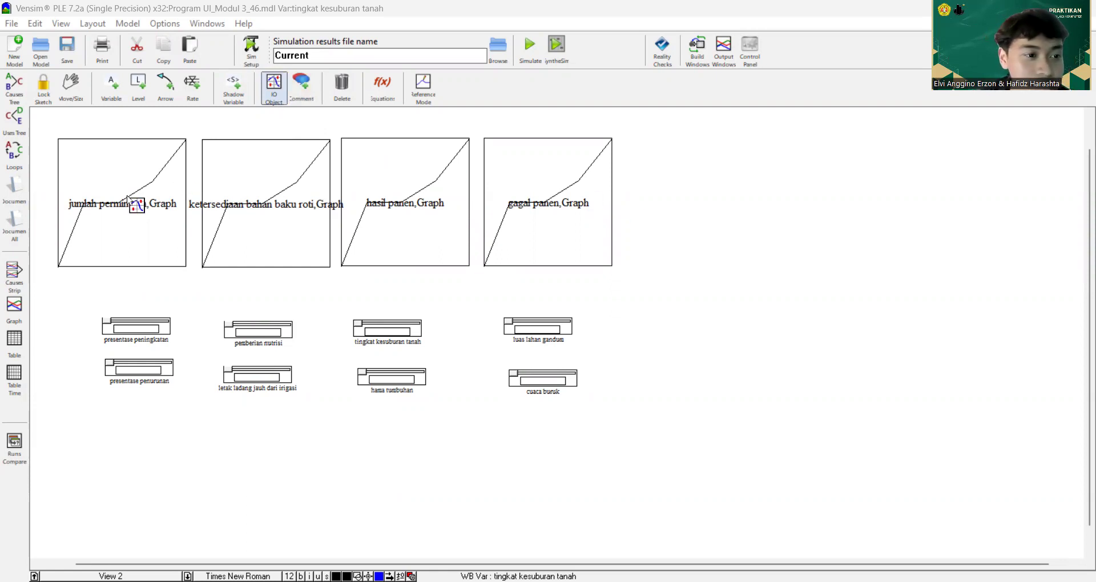
Review the output object settings of the jumlah permintaan and ketersediaan bahan baku roti graphs.
click(131, 203)
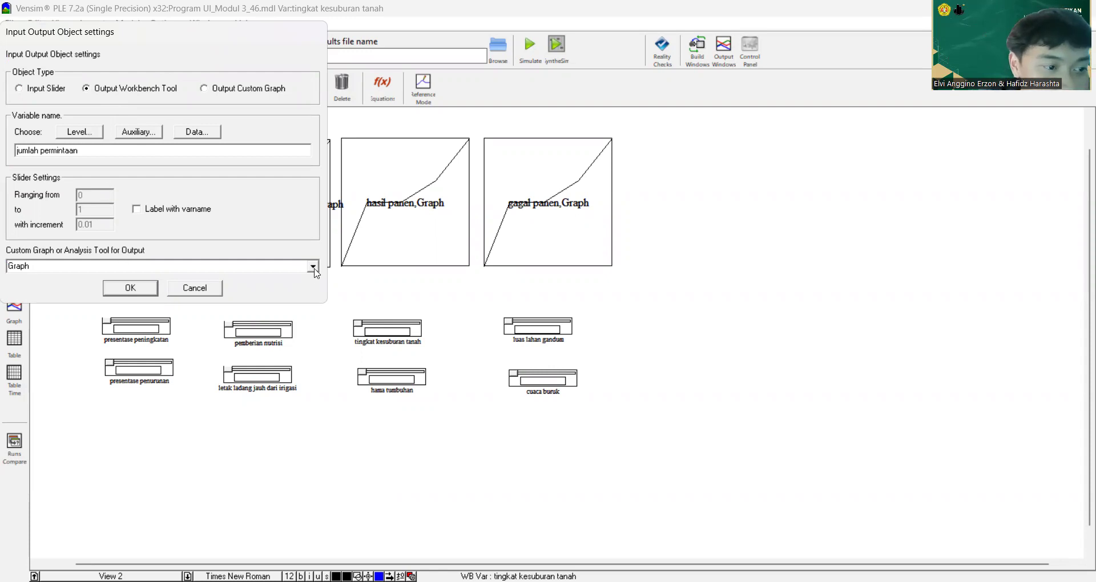
click(124, 288)
double_click(293, 188)
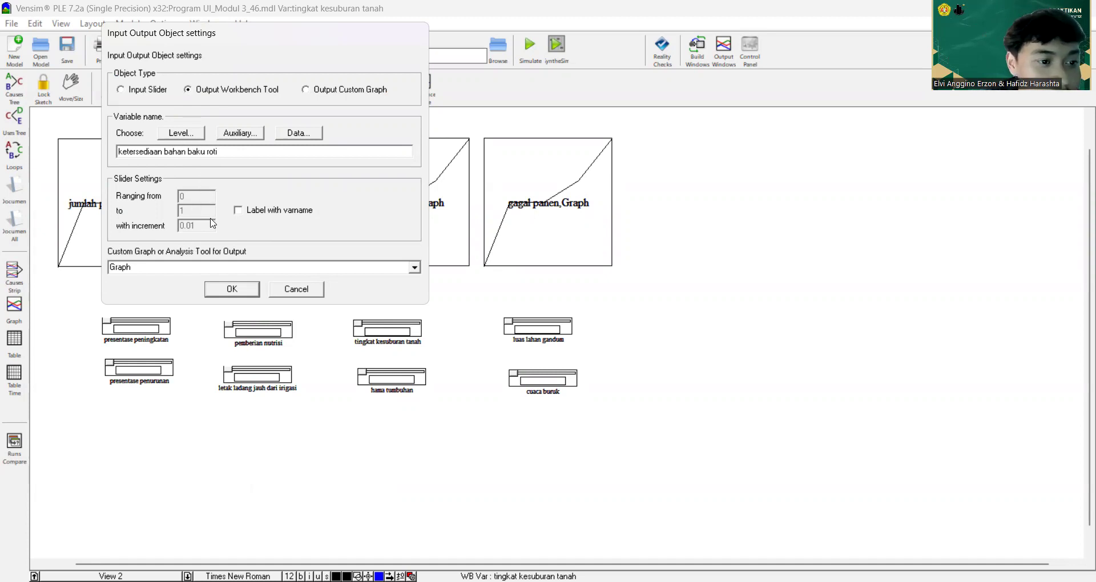
click(242, 292)
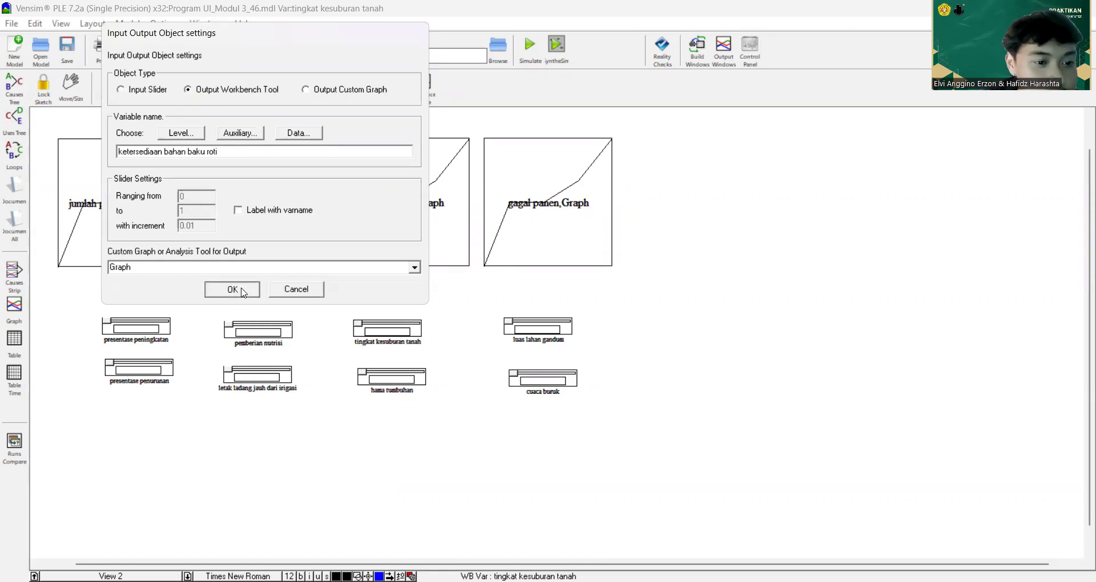
Review the output object settings of the hasil panen and gagal panen graphs.
double_click(452, 222)
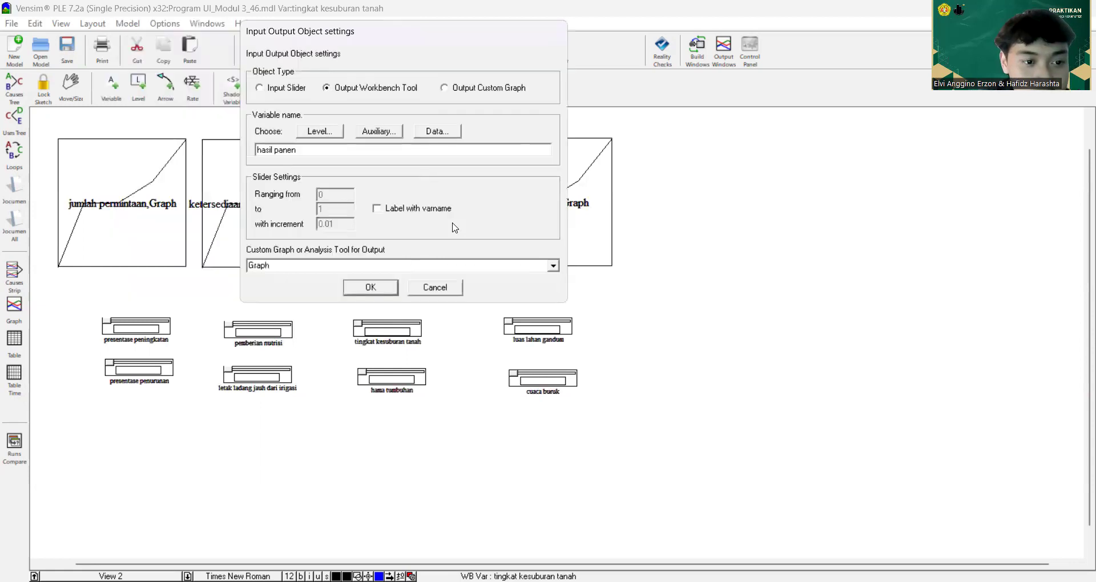
click(370, 287)
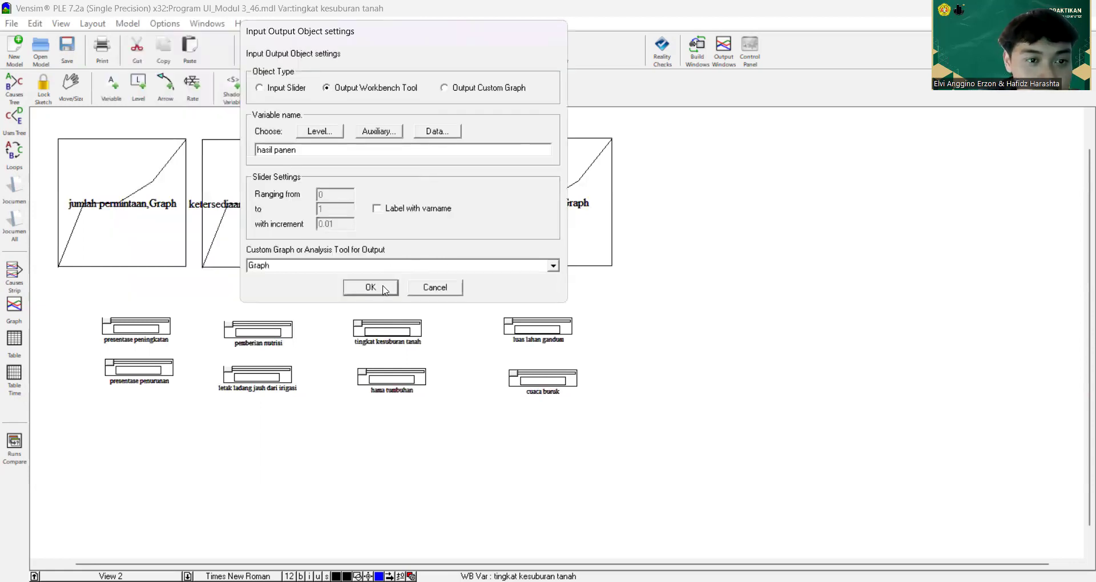
click(544, 220)
click(527, 290)
key(Return)
Review the input slider settings of presentase peningkatan and the list of constants available for it.
click(145, 325)
click(146, 327)
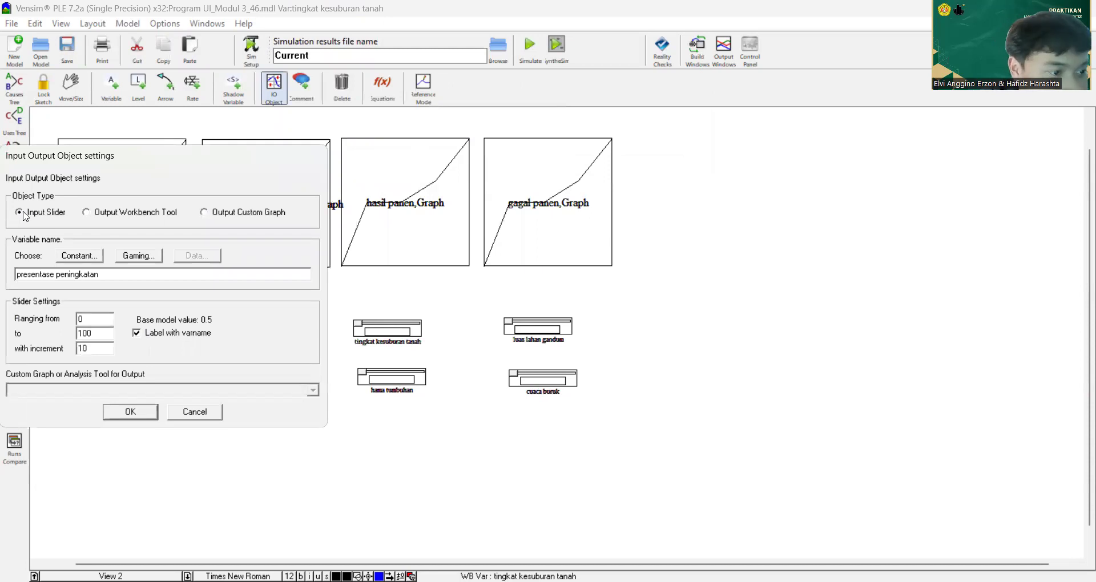
click(72, 258)
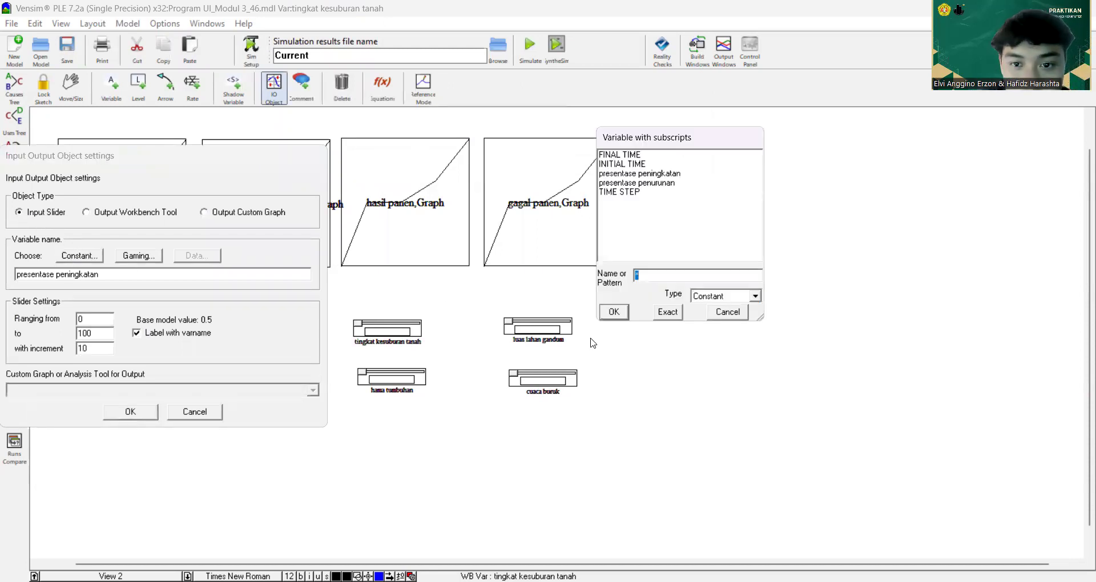
click(614, 313)
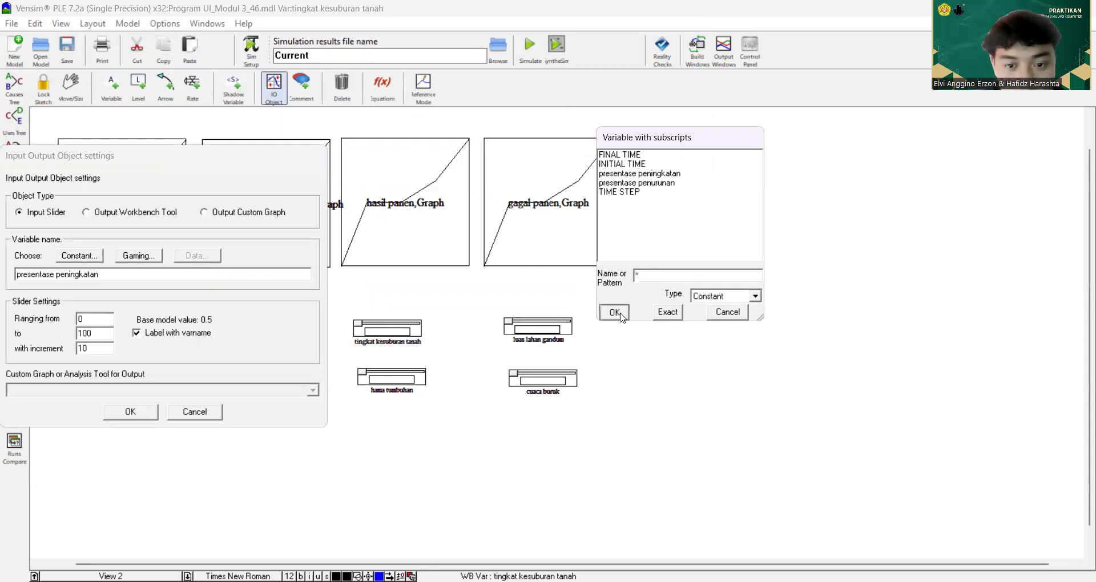
click(726, 313)
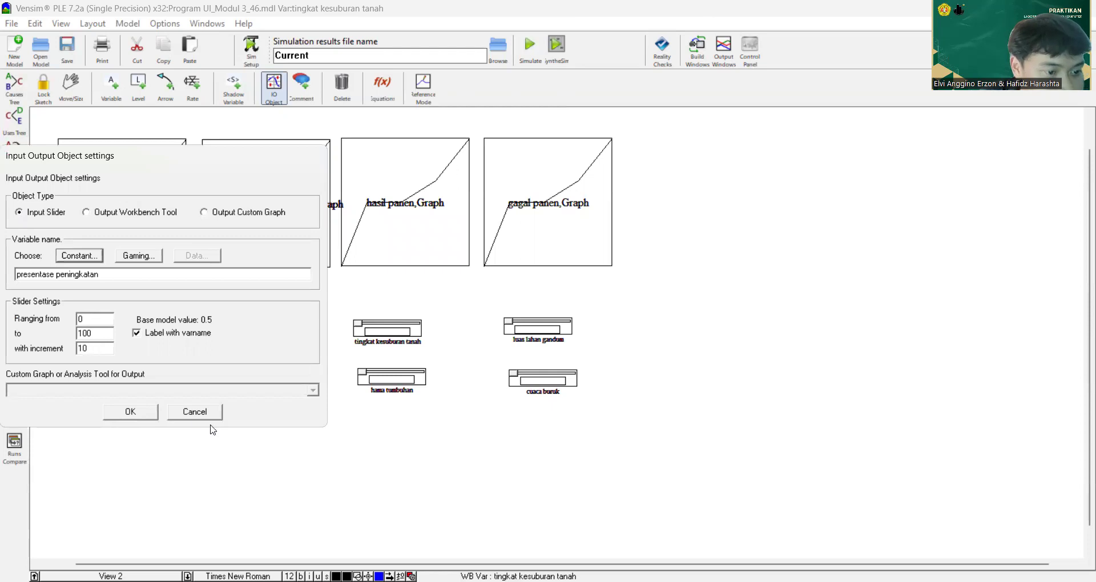
click(117, 417)
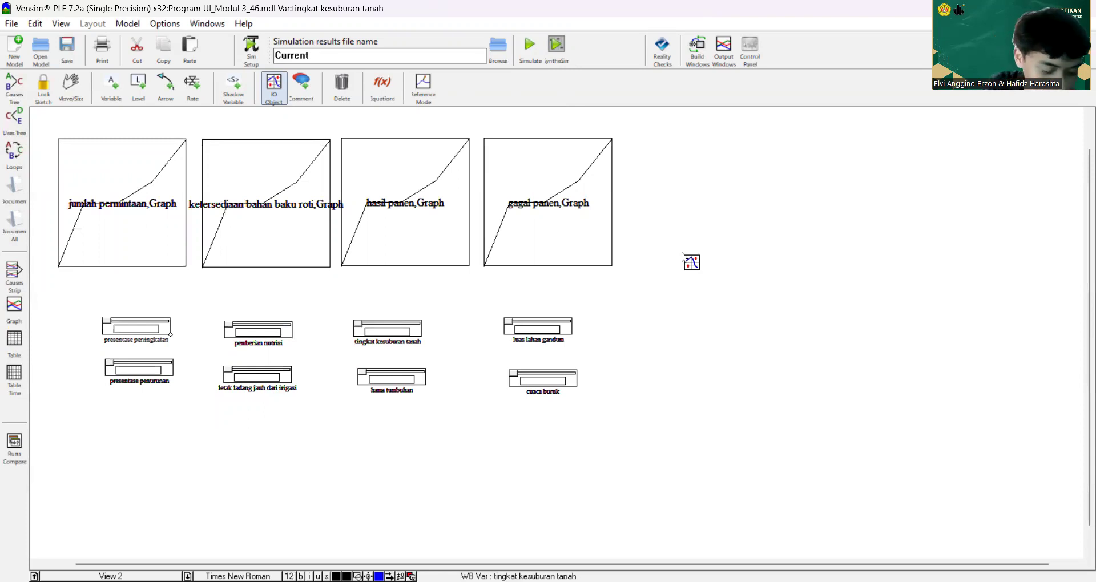
Select all interface objects and run SyntheSim, overwriting the existing Current dataset.
key(ctrl+a)
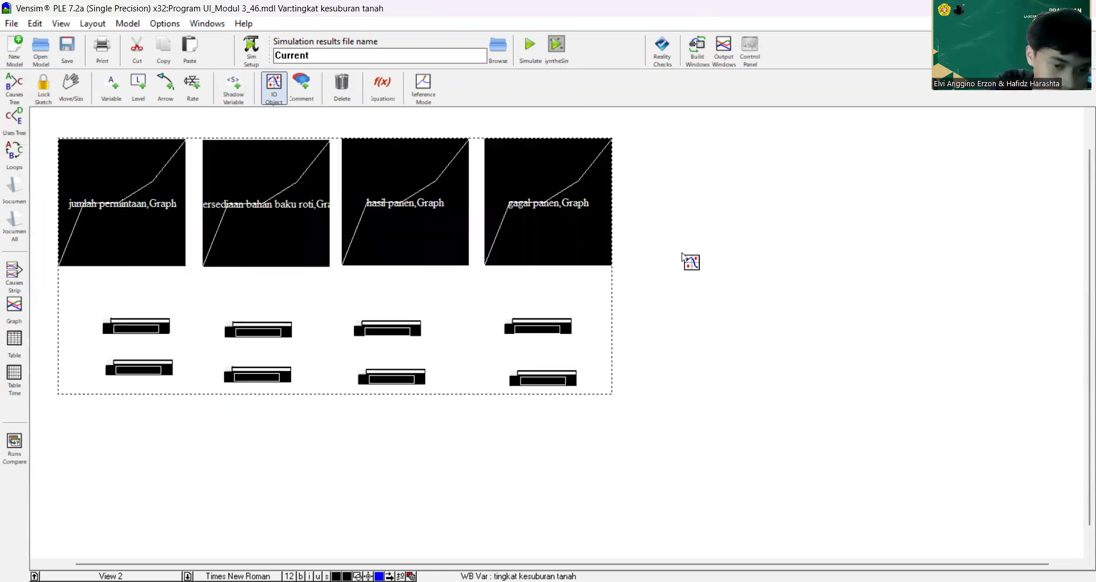
click(553, 54)
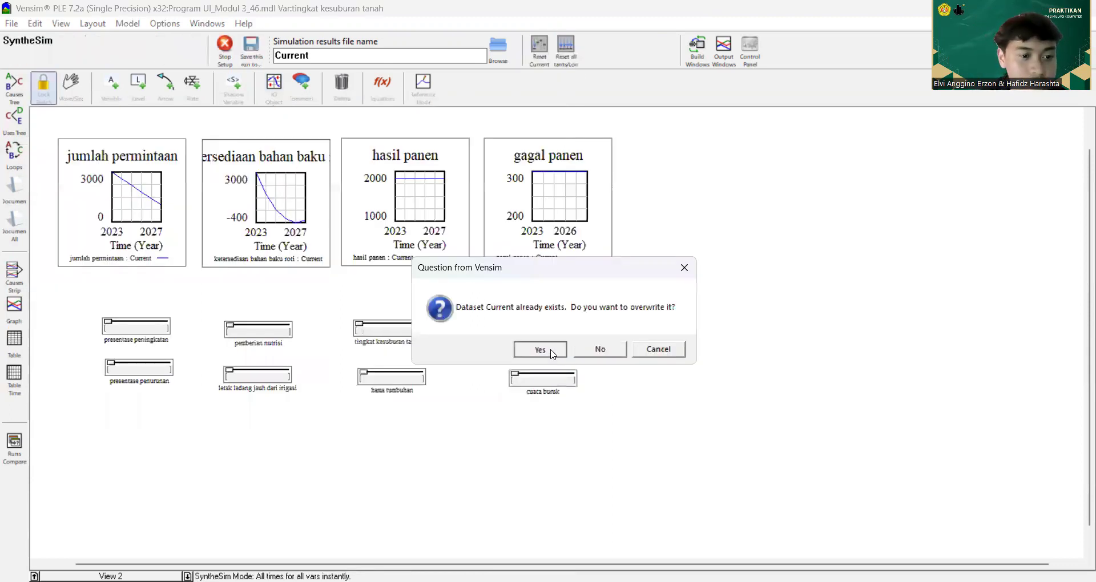
click(553, 354)
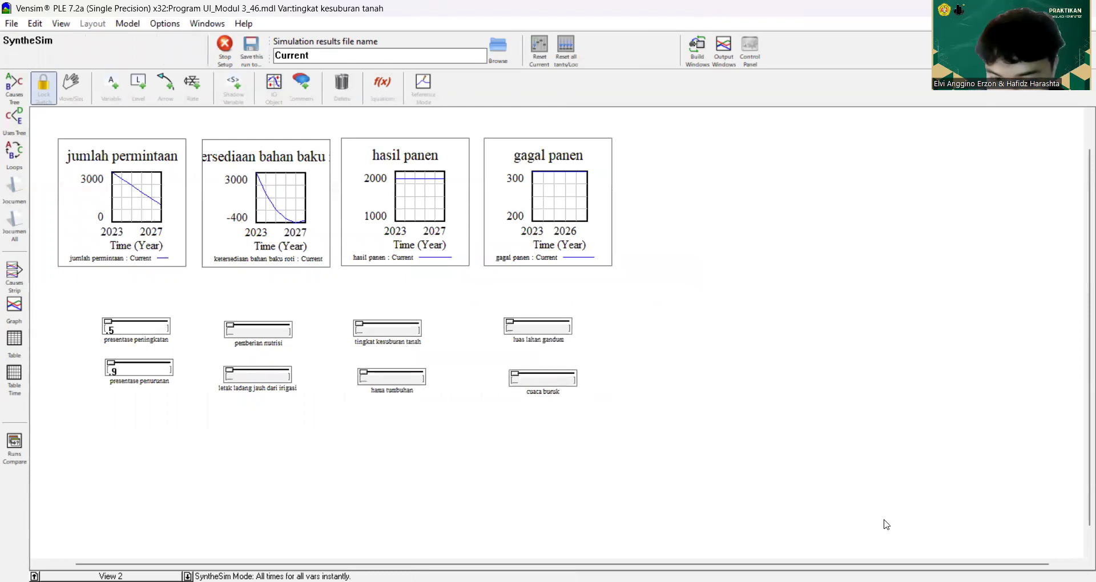
Switch to the PDF report in the browser and examine the verification section and the validation table Tabel 3.1.
key(alt+Tab)
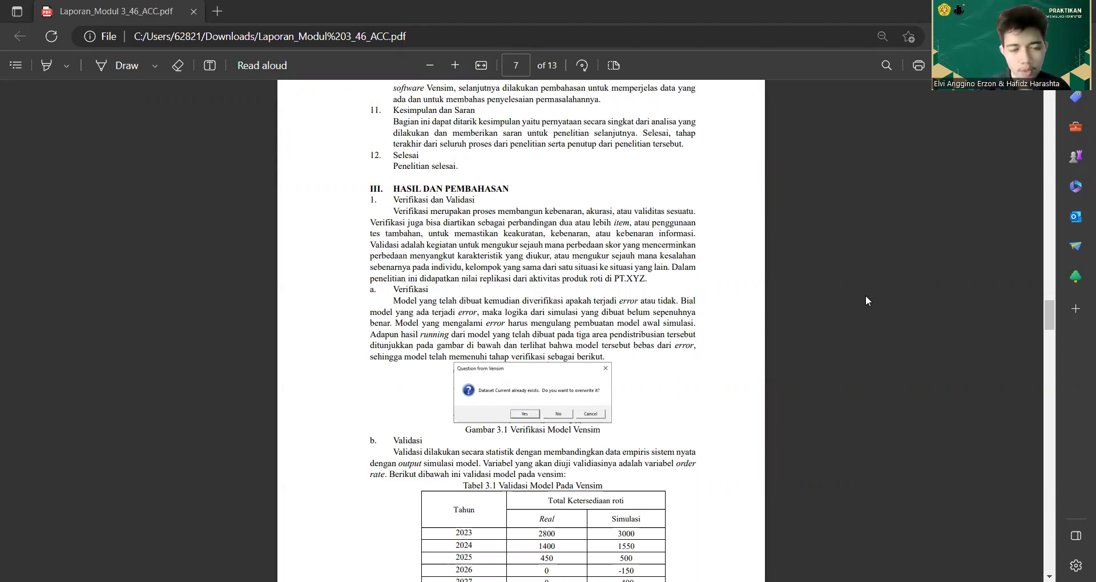
scroll(865, 296, down, 1)
scroll(866, 301, down, 1)
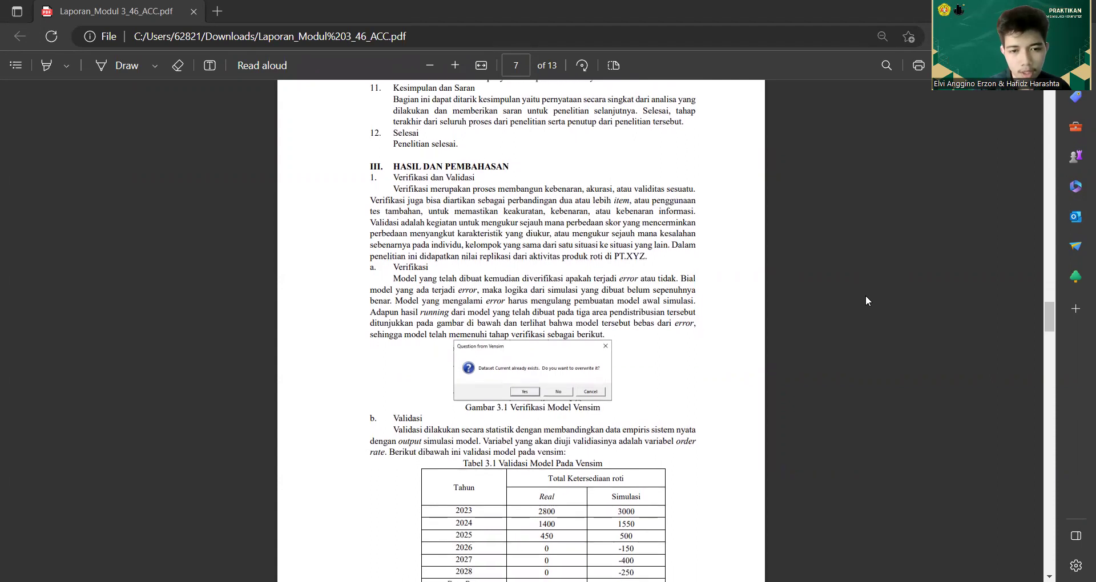
scroll(866, 300, down, 4)
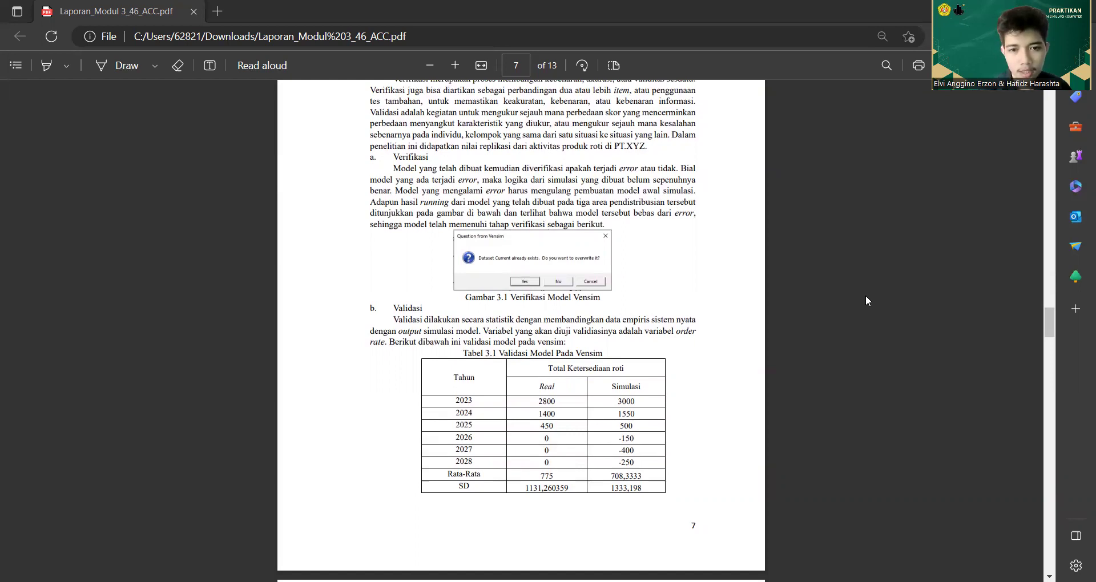
scroll(865, 301, down, 2)
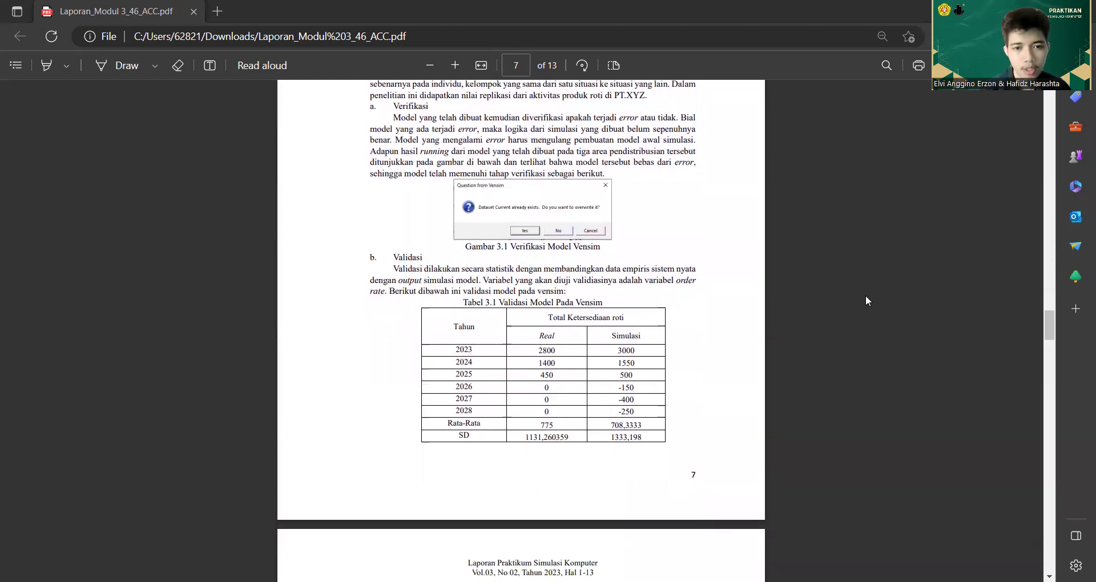
scroll(865, 301, down, 1)
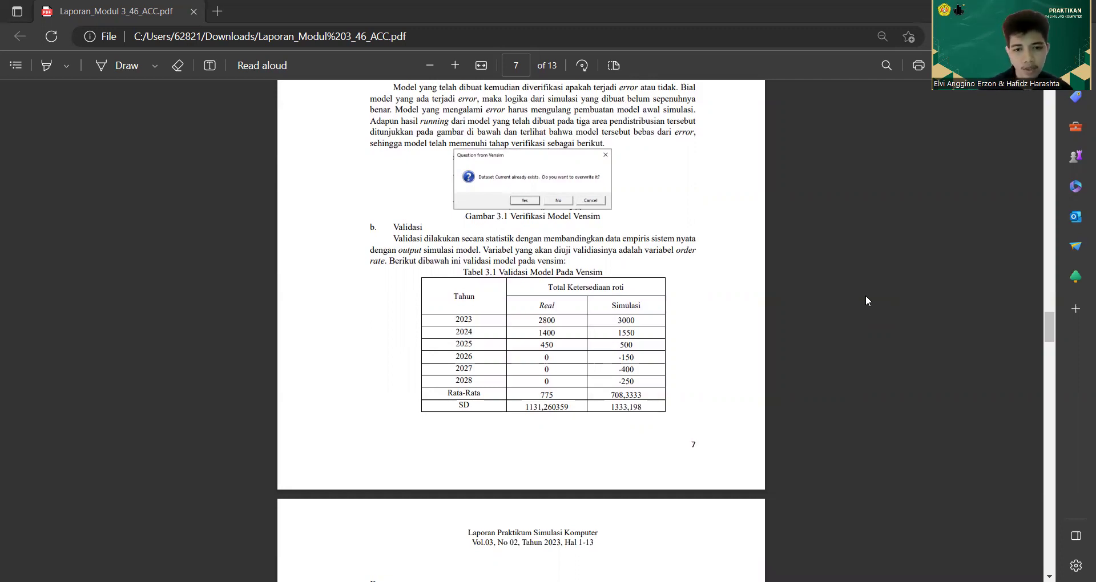
scroll(865, 301, down, 1)
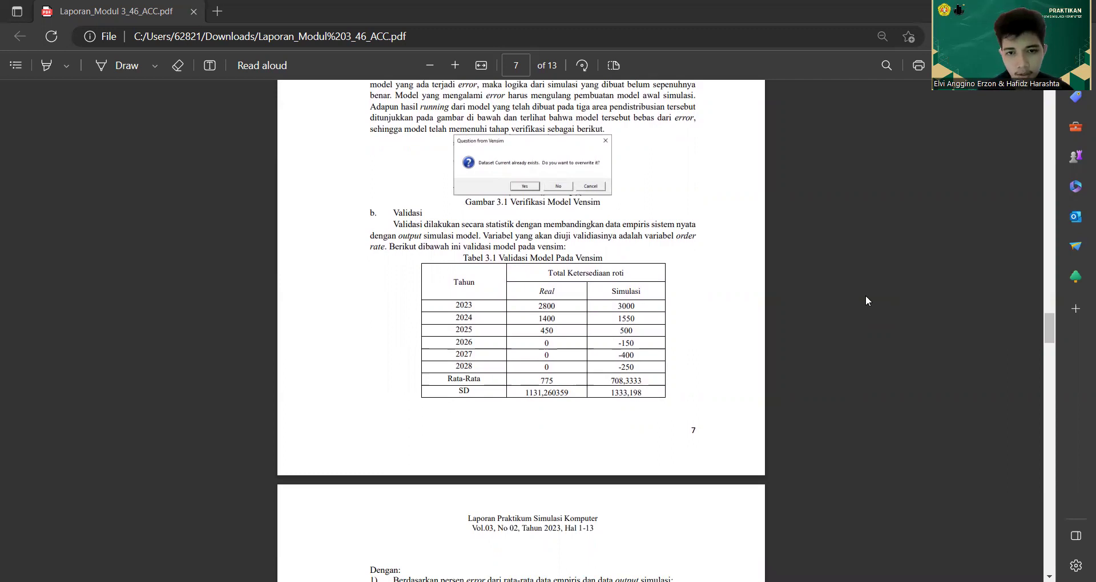
Examine the report's mean and standard deviation error calculations and the production capacity model in Gambar 3.2.
scroll(865, 301, down, 3)
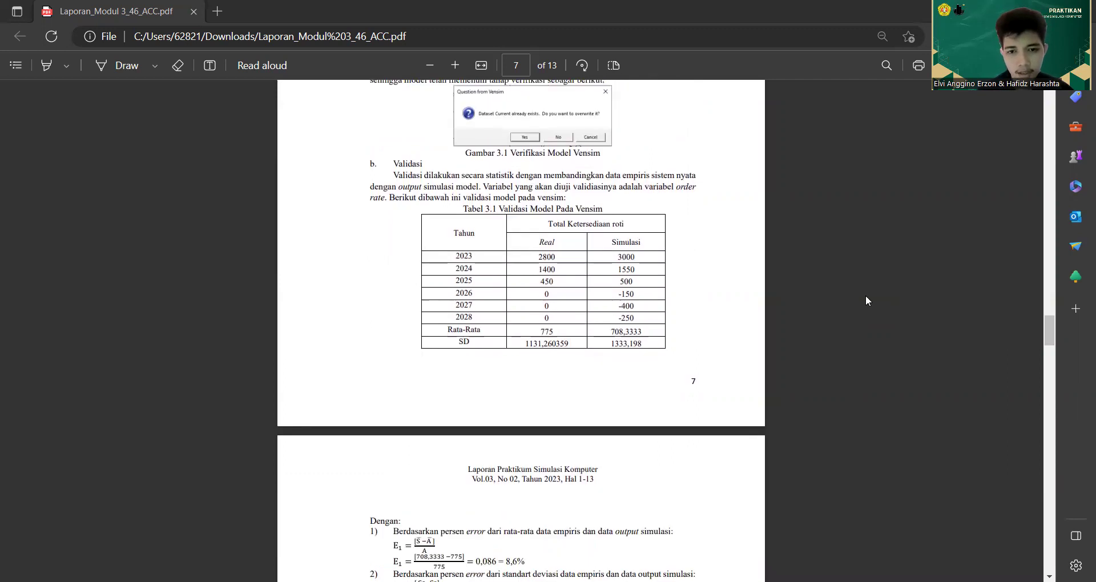
scroll(865, 301, down, 5)
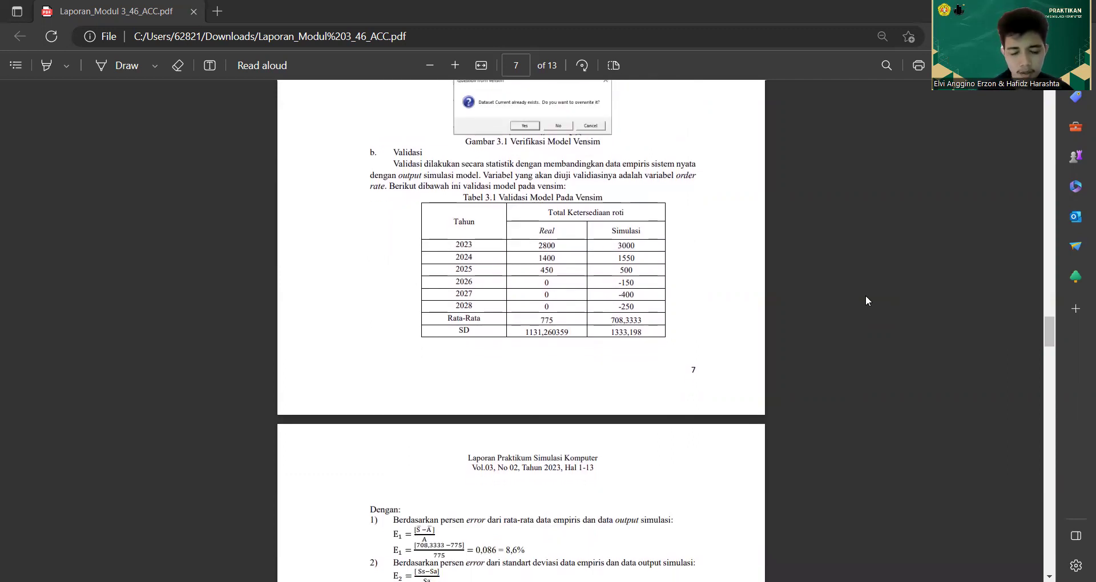
scroll(866, 301, down, 1)
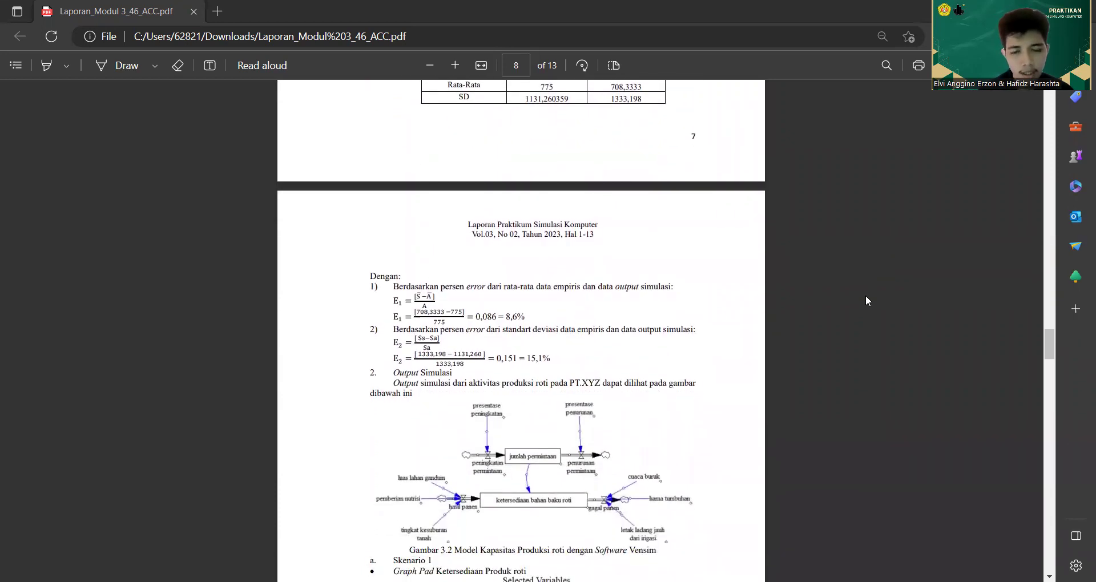
scroll(866, 301, down, 1)
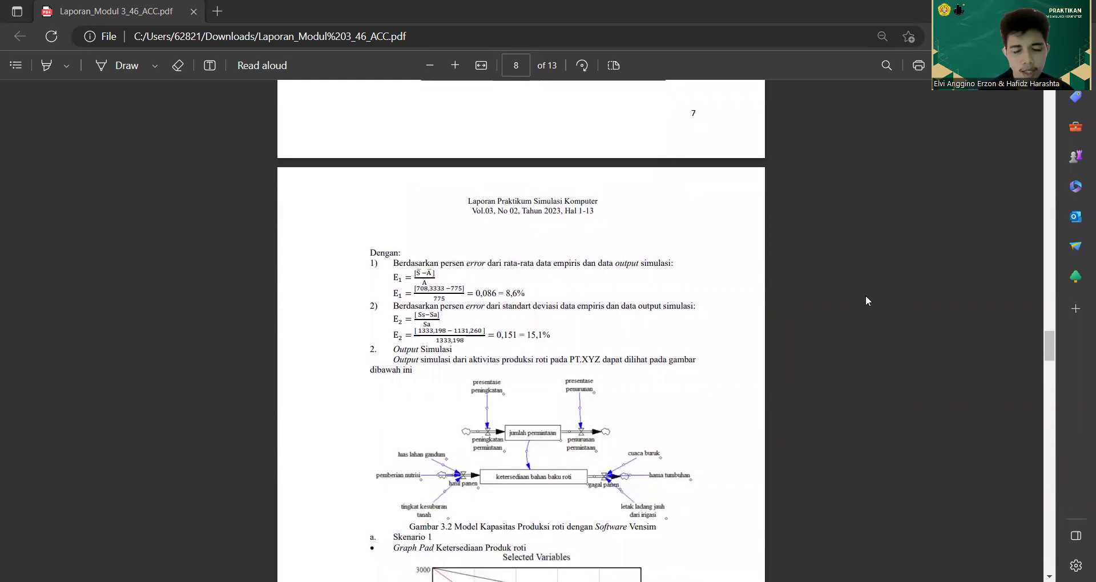
scroll(866, 301, down, 1)
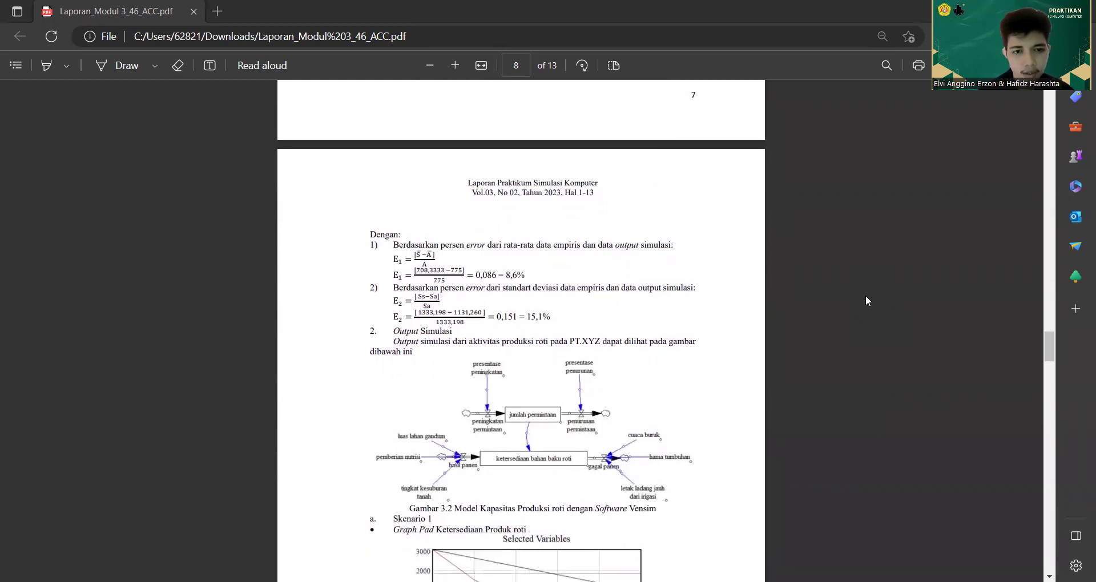